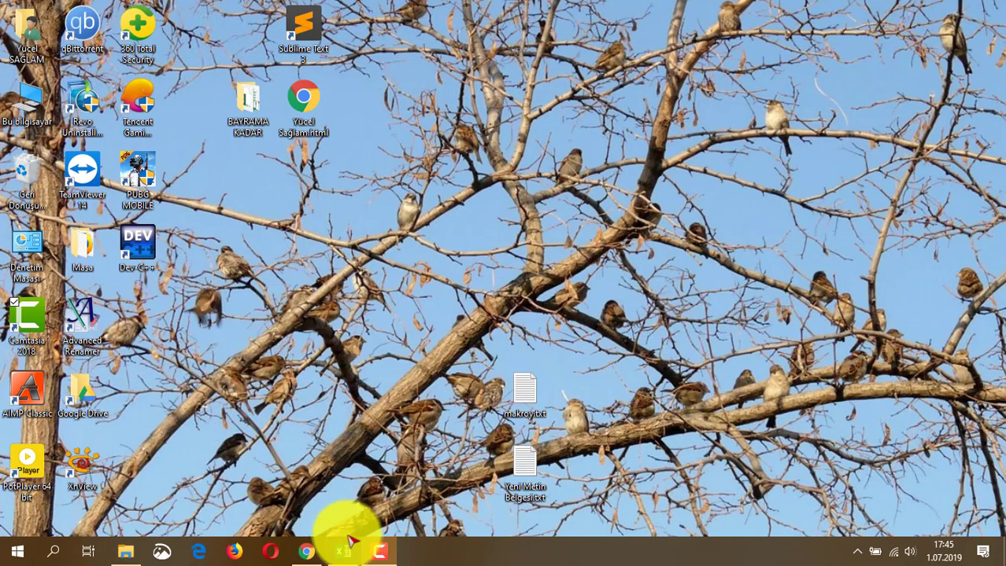
# Switch to the odds analysis workbook in Excel and view the YouTube channel's video list in Chrome.
pyautogui.click(343, 551)
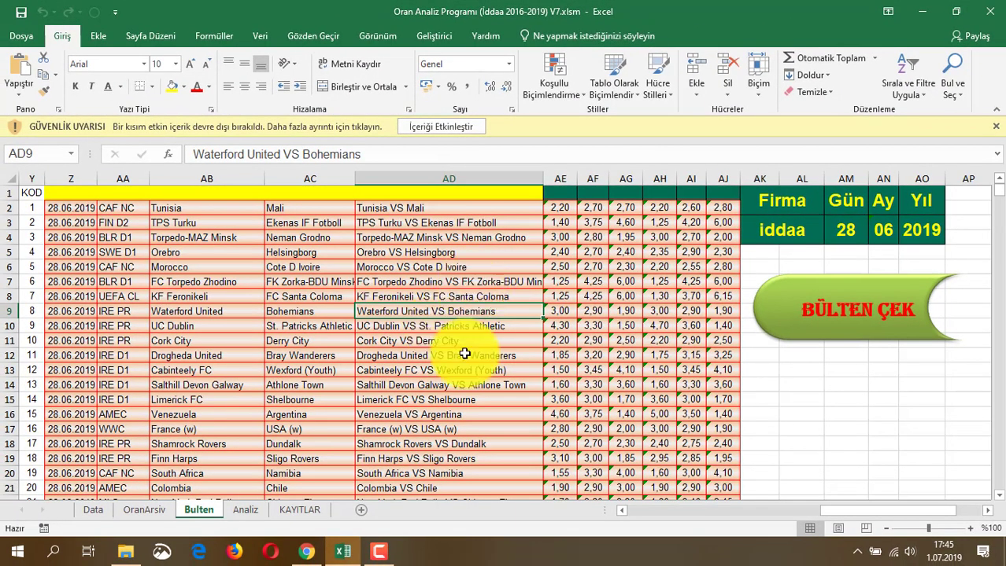
pyautogui.click(313, 557)
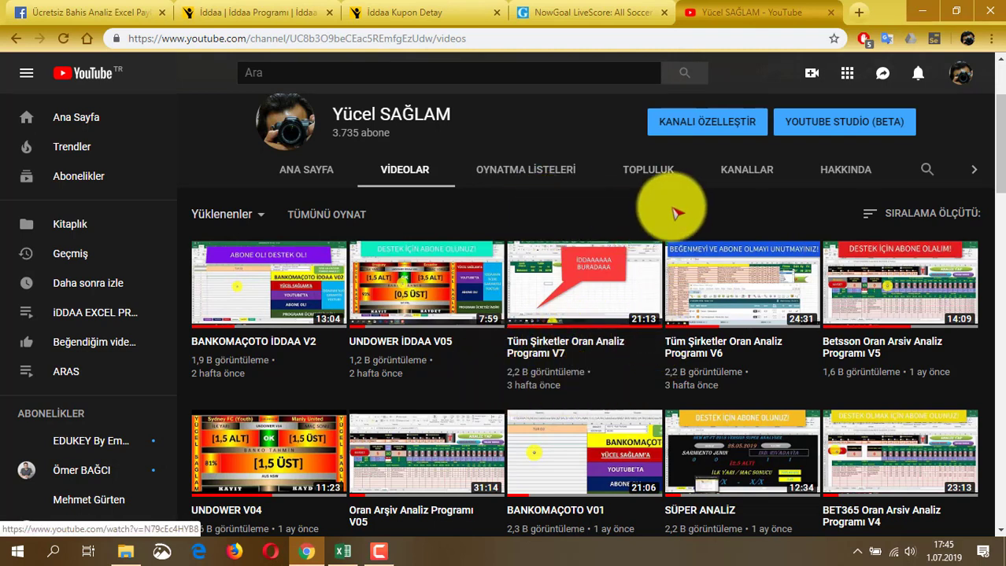
pyautogui.click(927, 15)
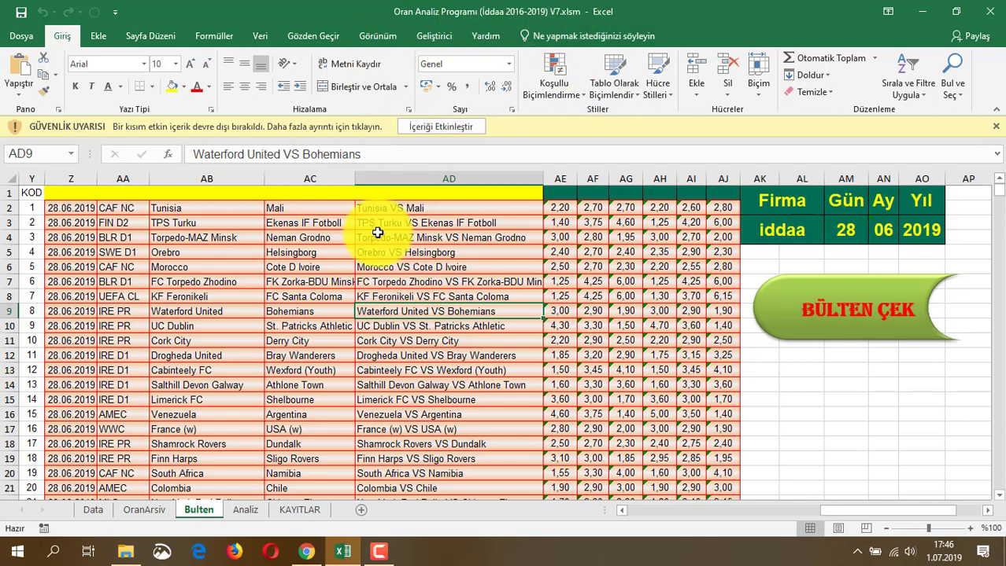
# Enable the blocked active content of the odds analysis workbook.
pyautogui.click(462, 136)
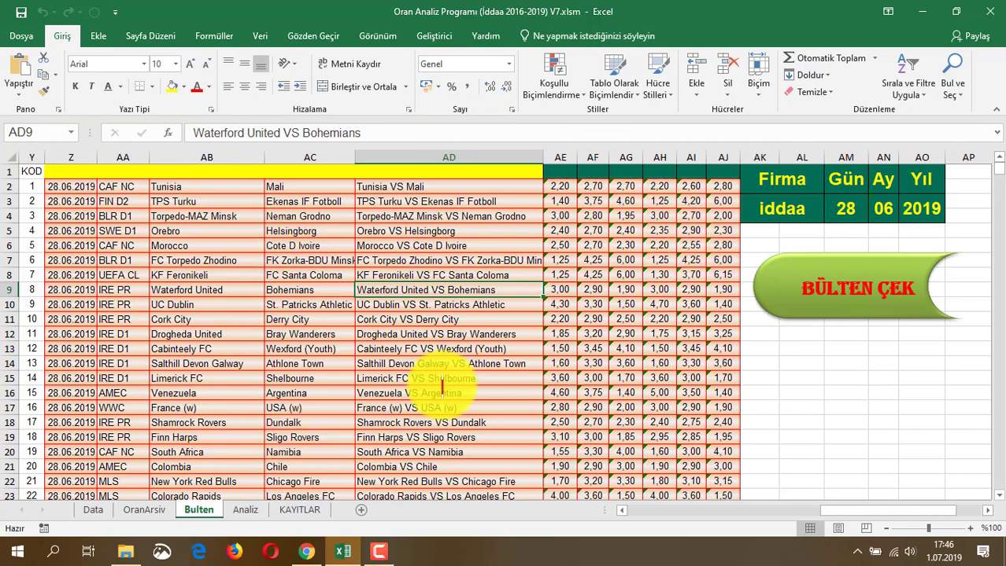
pyautogui.click(291, 274)
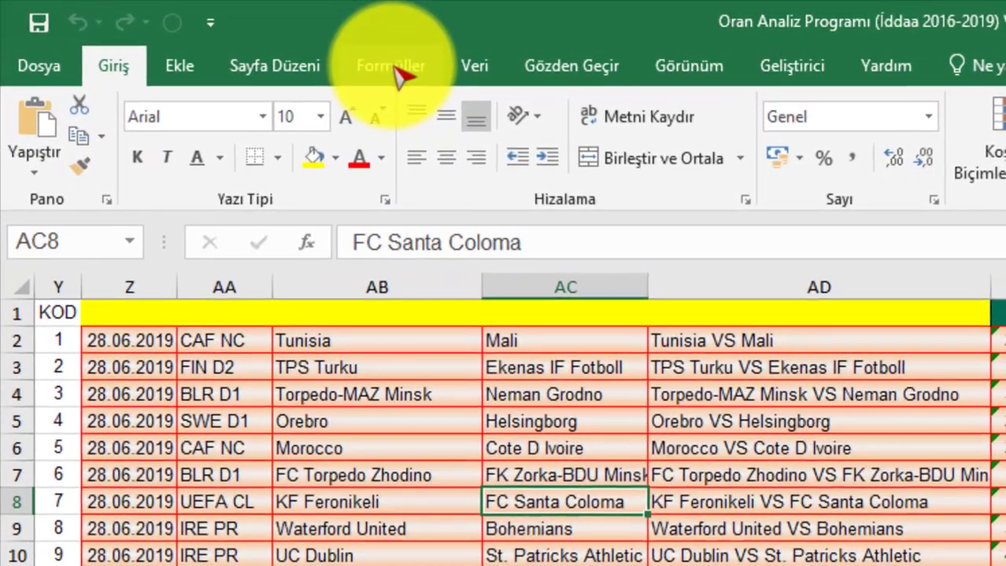
# Open the Name Manager and look through the workbook's defined names.
pyautogui.click(389, 69)
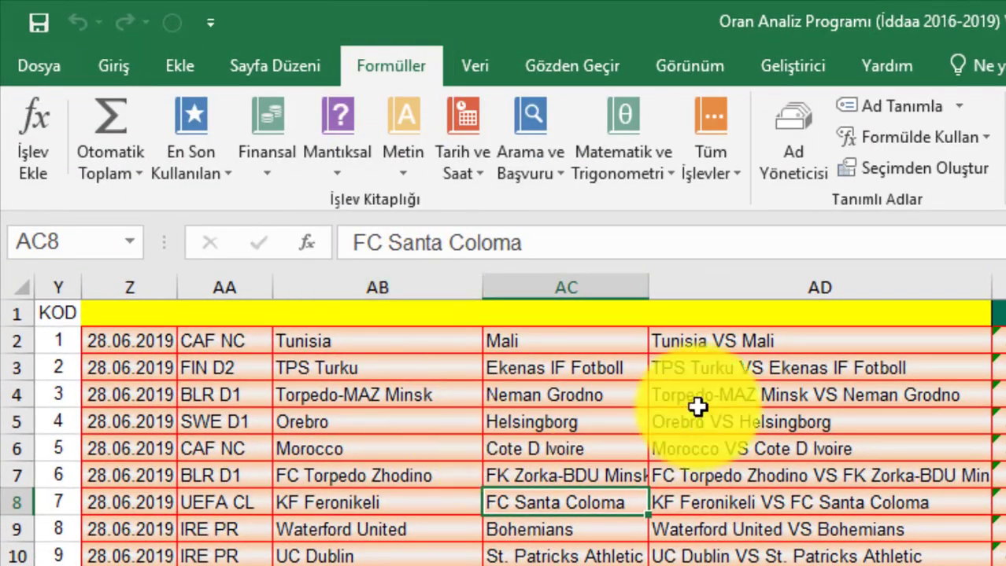
pyautogui.click(793, 132)
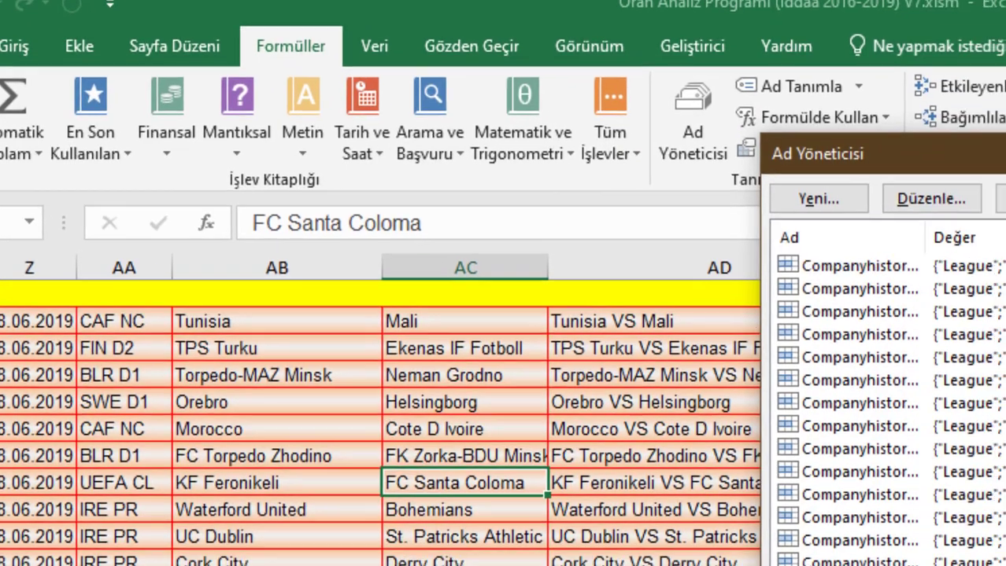
pyautogui.scroll(-10, 786, 314)
pyautogui.moveTo(920, 460); pyautogui.dragTo(873, 118)
pyautogui.moveTo(425, 44); pyautogui.dragTo(38, 40)
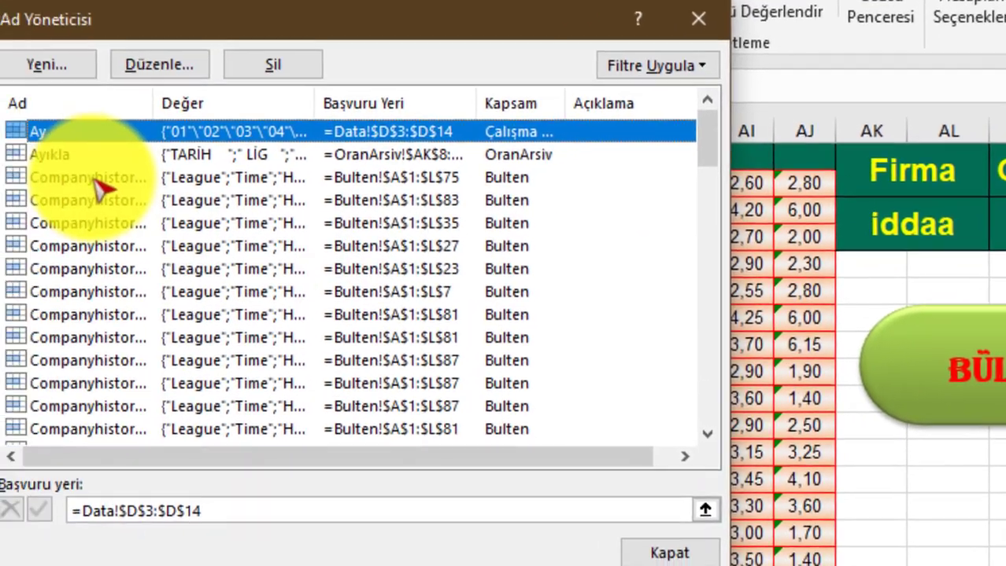
# Delete all the Companyhistor... defined names except the last one, which refers to =Data!$F$1:$R$551, and close the Name Manager.
pyautogui.click(126, 181)
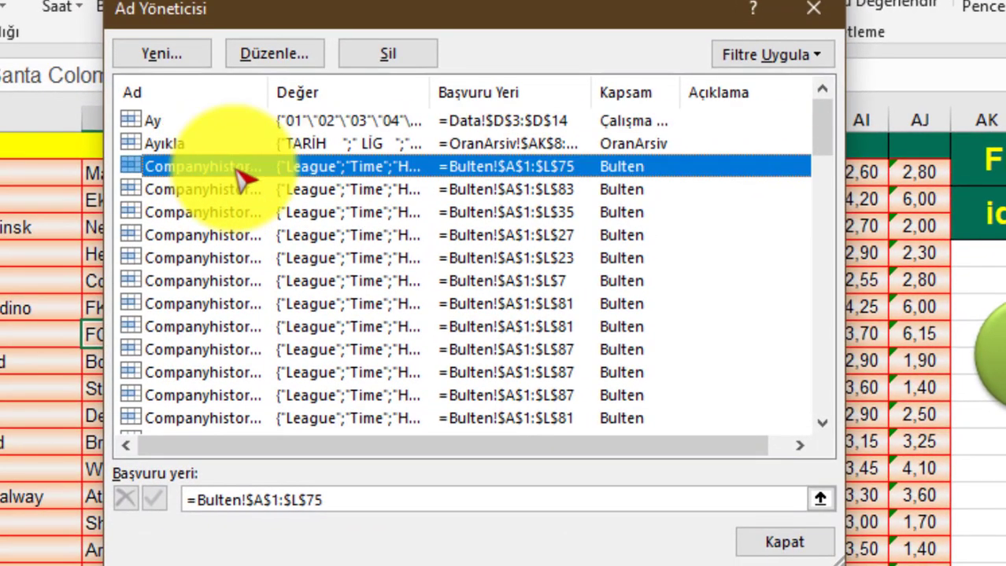
pyautogui.moveTo(819, 128); pyautogui.dragTo(818, 399)
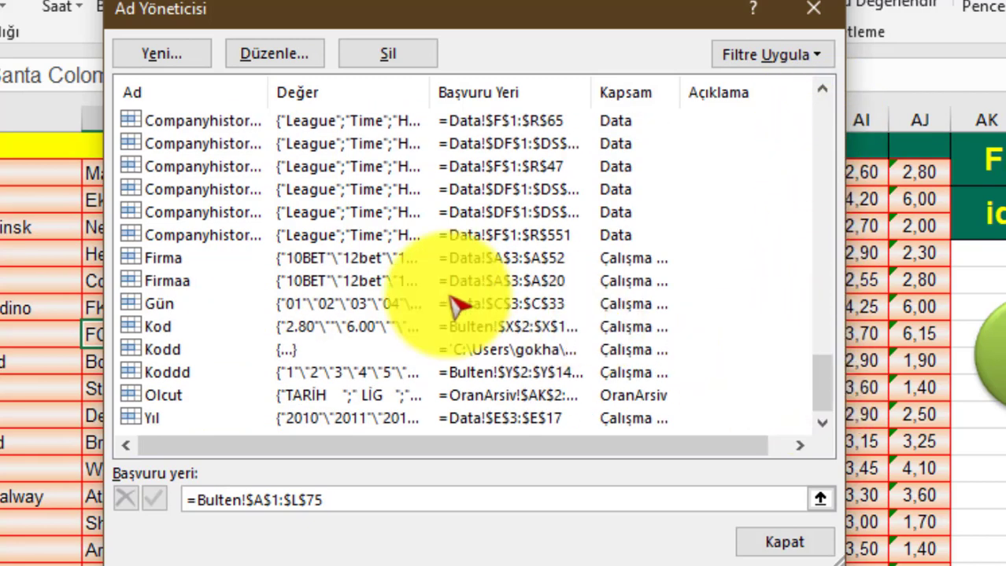
pyautogui.keyDown('shift'); pyautogui.click(201, 221); pyautogui.keyUp('shift')
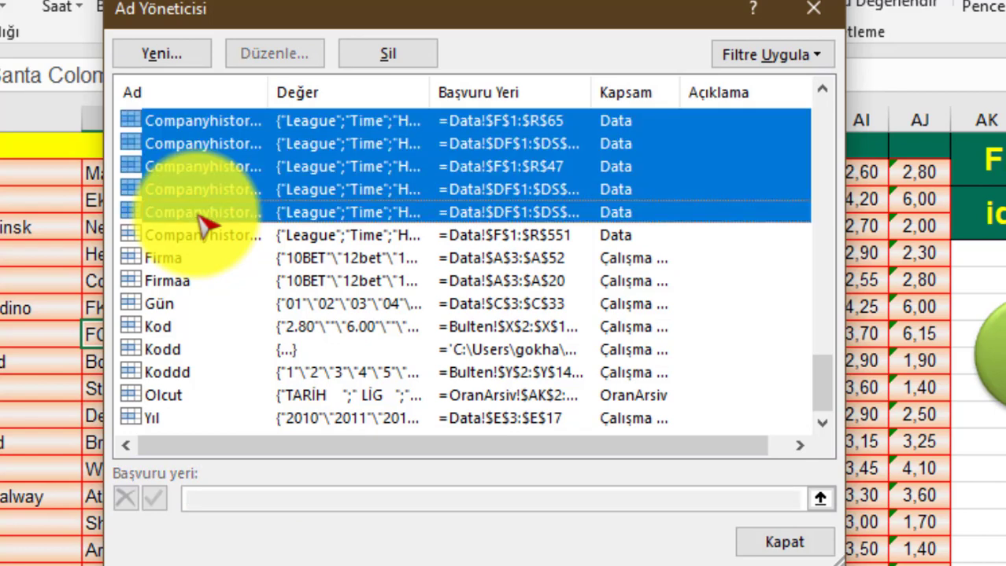
pyautogui.click(387, 57)
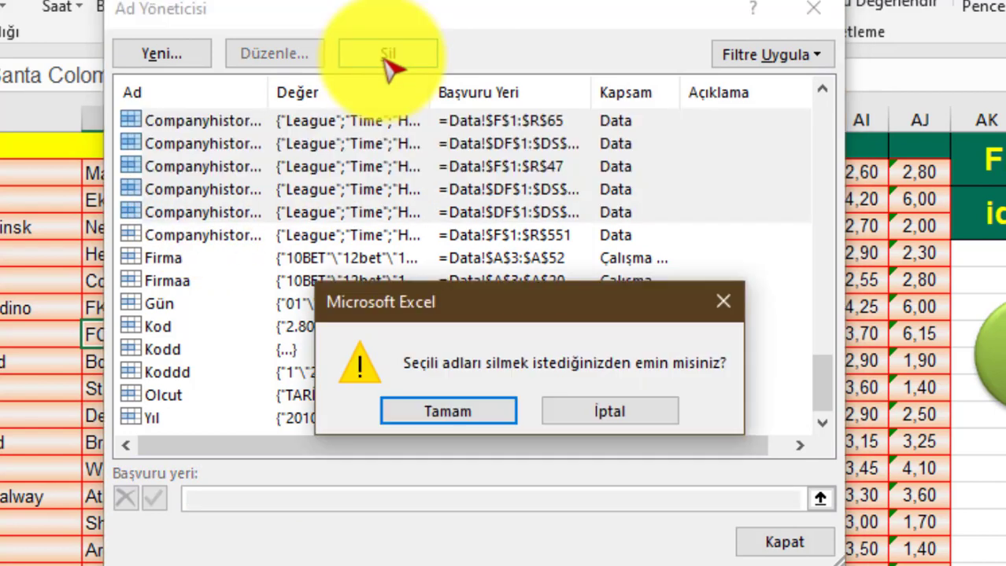
pyautogui.click(464, 425)
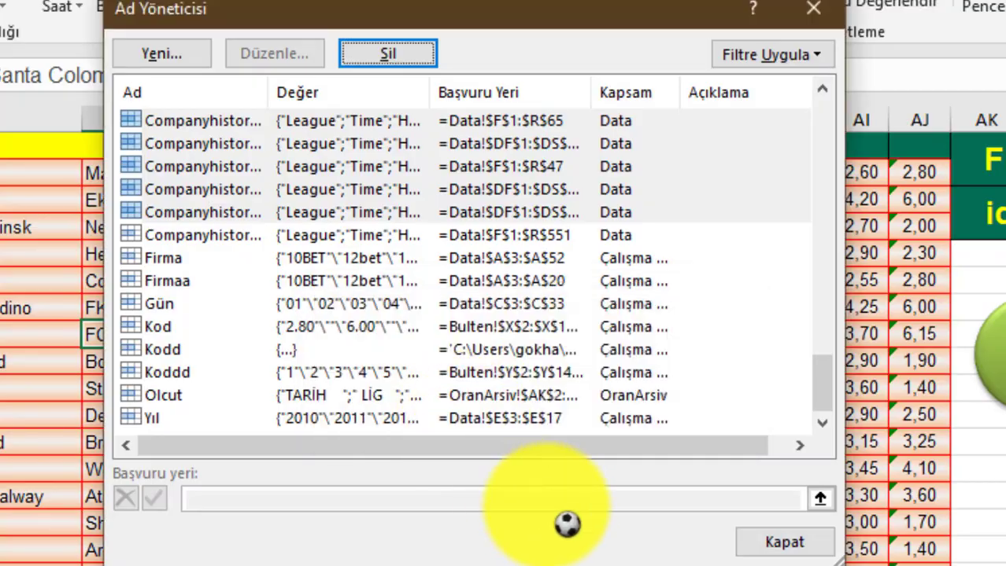
pyautogui.click(783, 542)
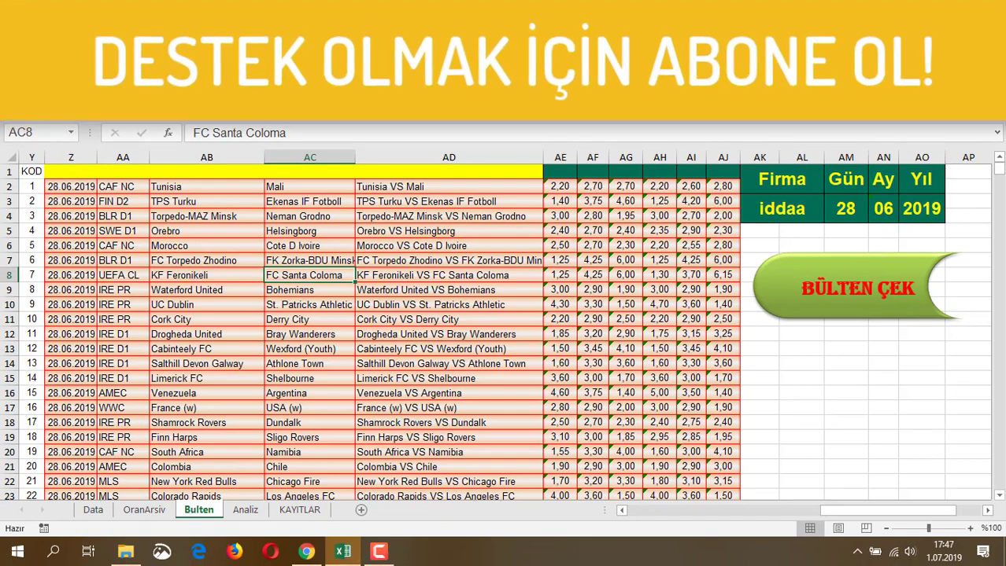
# Reopen the Name Manager to check which defined names remain, and return to the Bulten sheet.
pyautogui.hotkey('ctrl', 'F3')
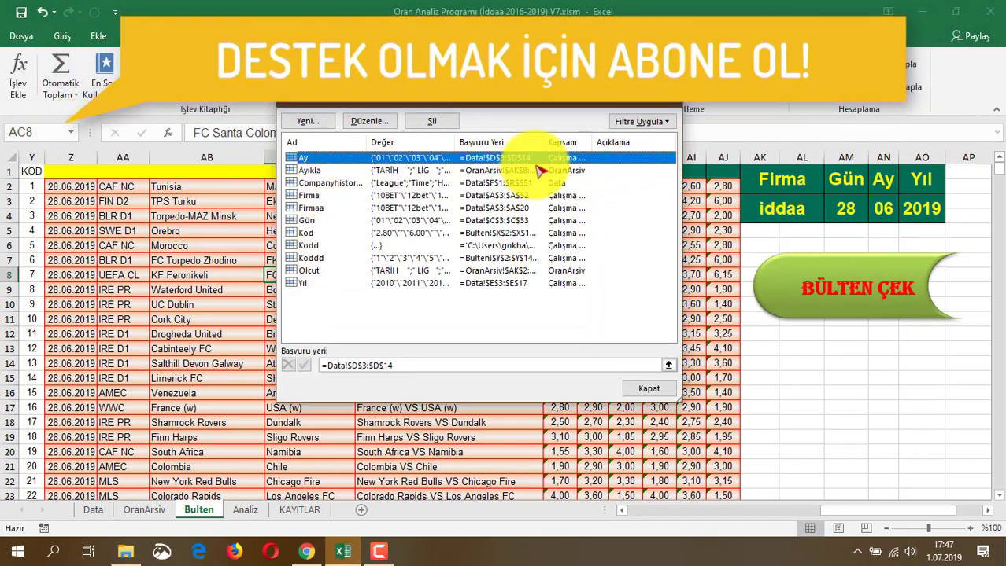
pyautogui.click(660, 393)
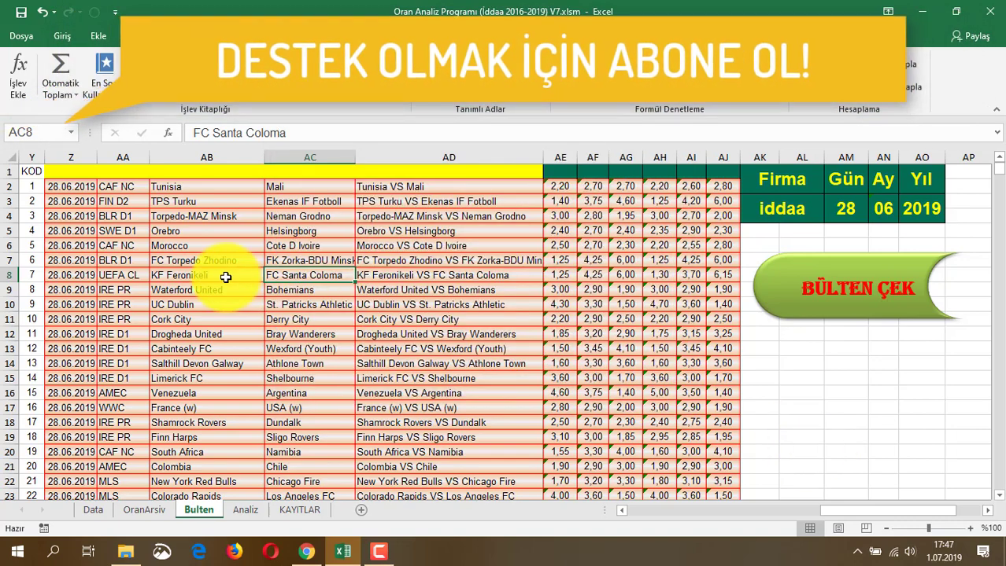
pyautogui.click(232, 277)
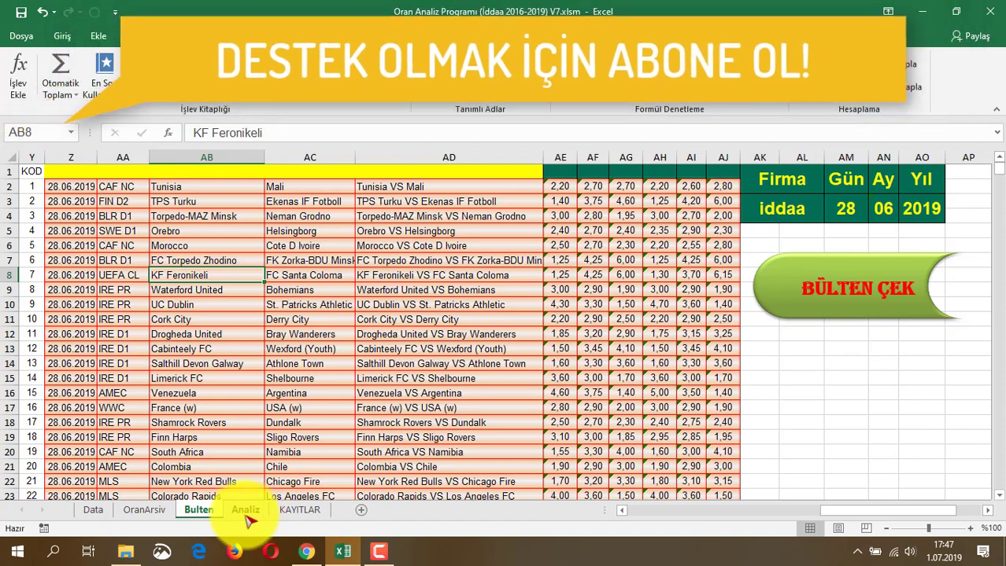
# Set the bulletin month (Ay) on the Bulten sheet to 07.
pyautogui.click(847, 206)
pyautogui.click(880, 205)
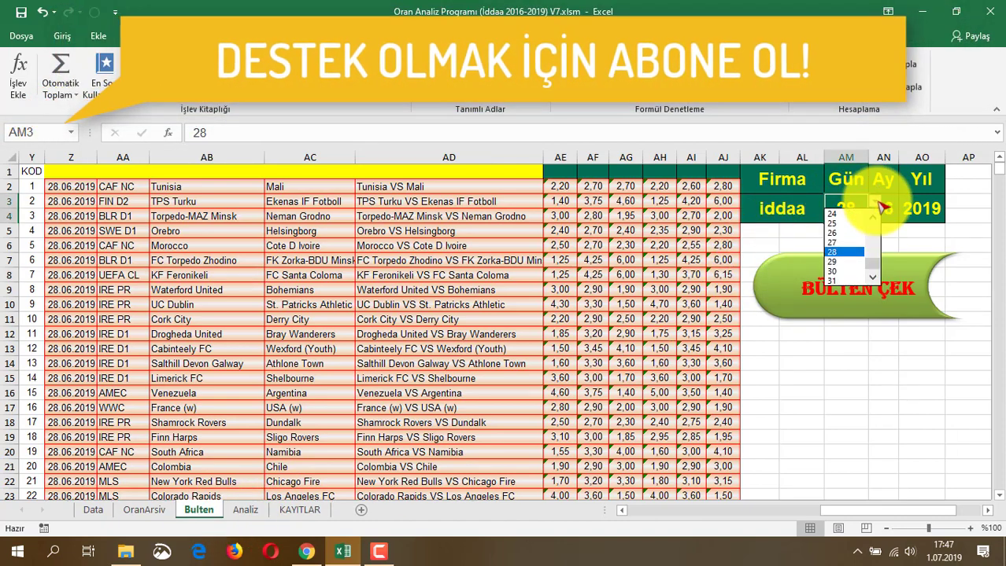
pyautogui.click(880, 205)
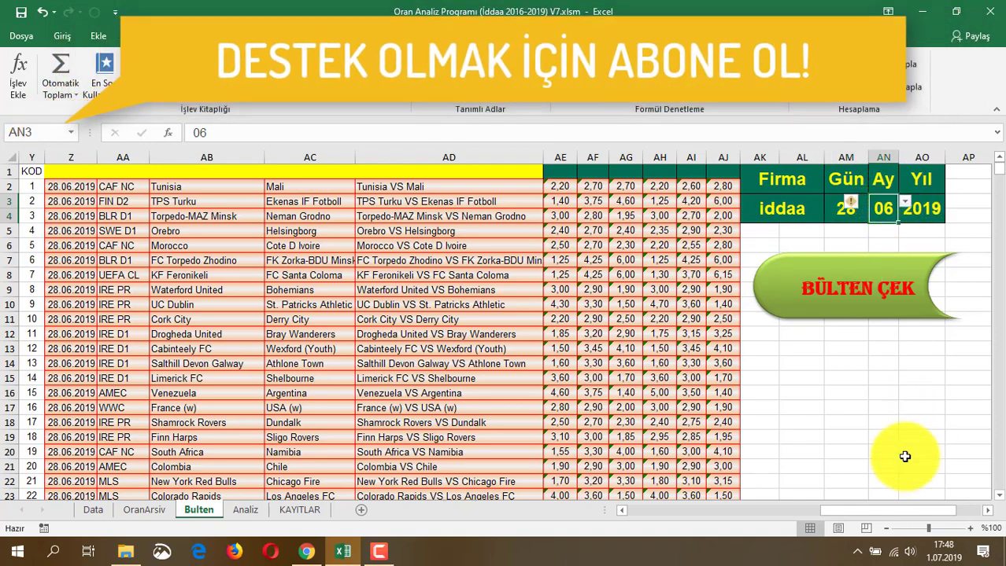
pyautogui.click(906, 203)
pyautogui.click(889, 242)
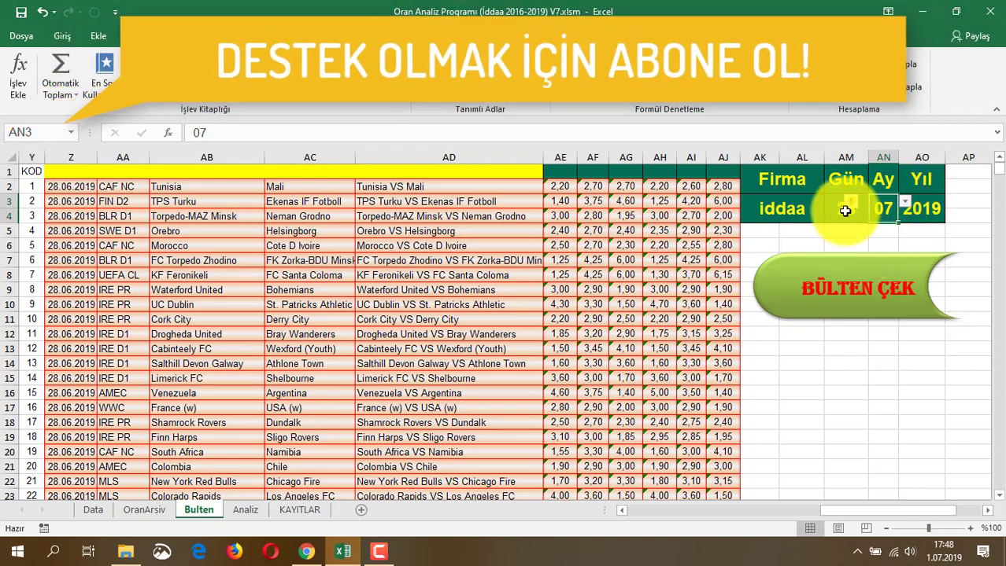
pyautogui.click(906, 204)
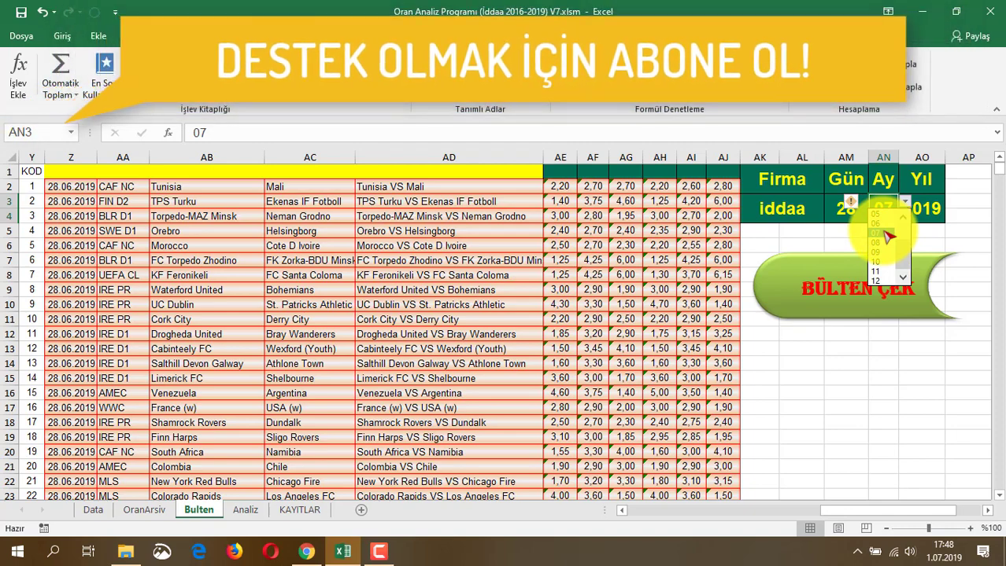
pyautogui.click(888, 234)
# Set the bulletin day (Gün) to 01 and fetch the match bulletin for 01.07.2019.
pyautogui.click(854, 207)
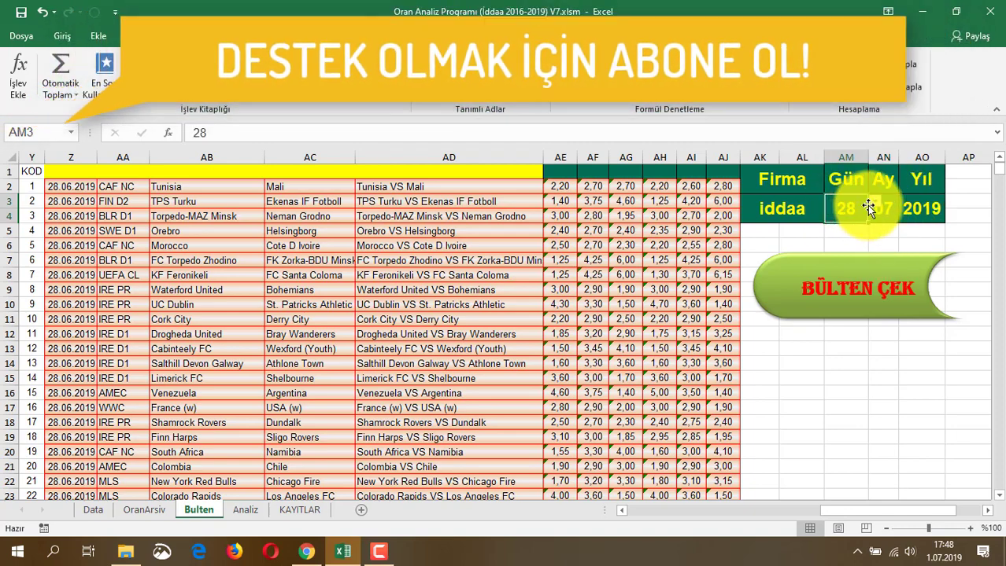
pyautogui.click(871, 203)
pyautogui.scroll(8, 850, 236)
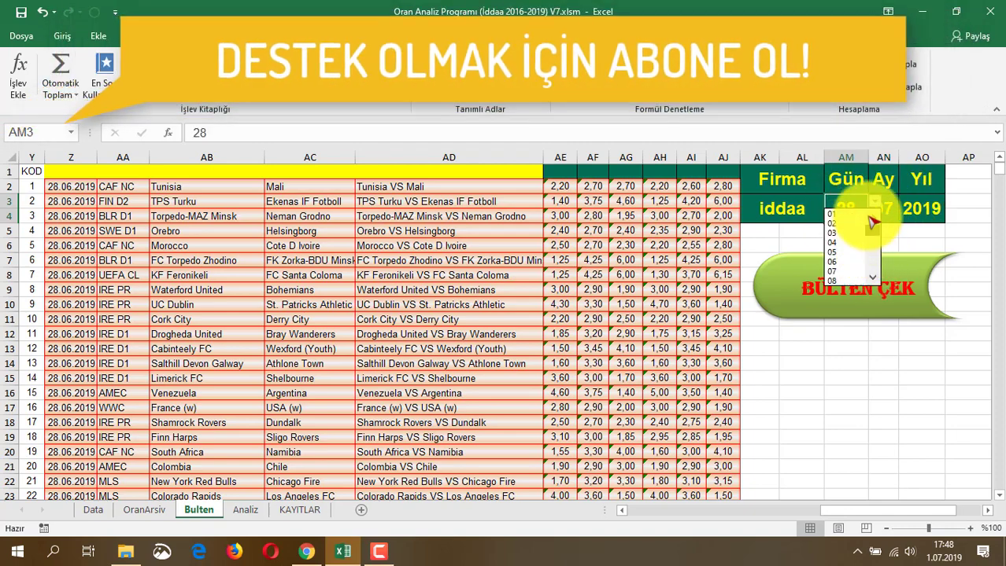
pyautogui.click(834, 214)
pyautogui.click(832, 358)
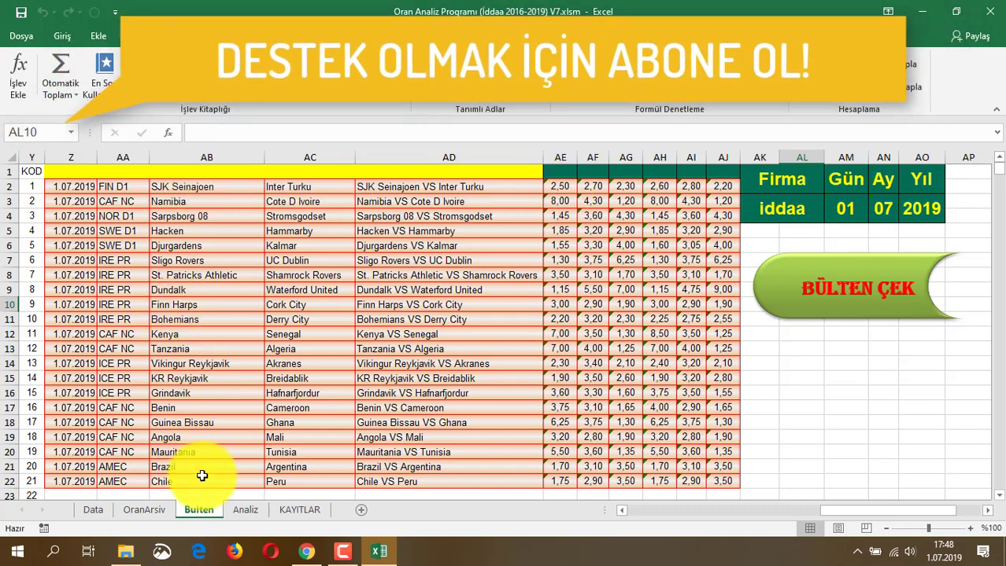
# Add filters to the header cells from TARİH through the first-half score column on the OranArsiv sheet.
pyautogui.click(144, 512)
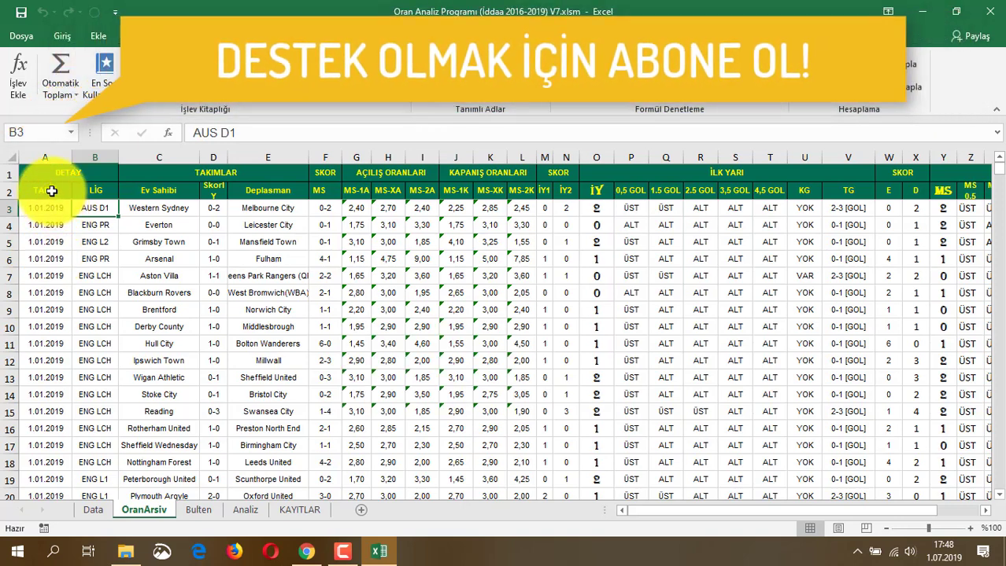
pyautogui.moveTo(51, 191); pyautogui.dragTo(218, 190)
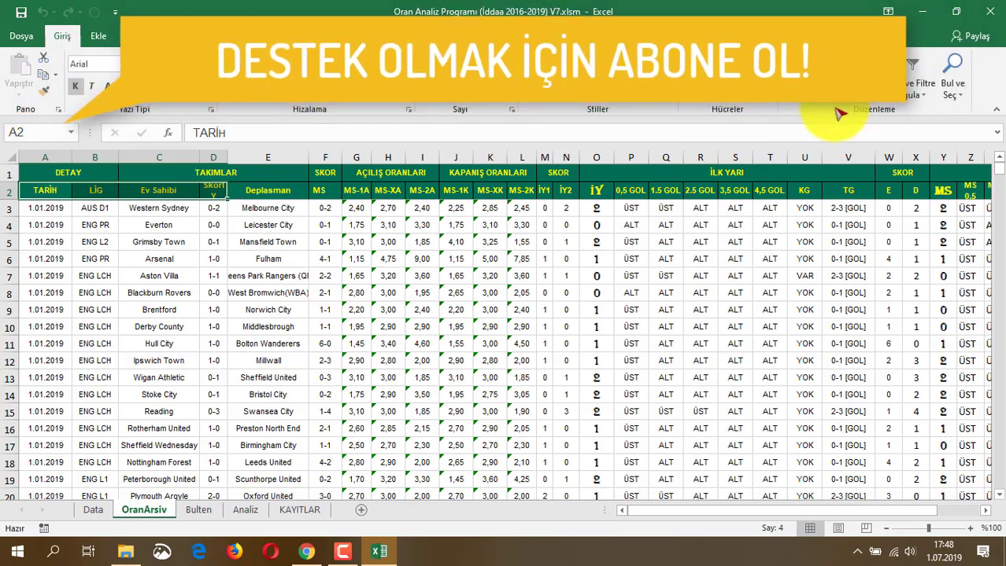
pyautogui.click(905, 87)
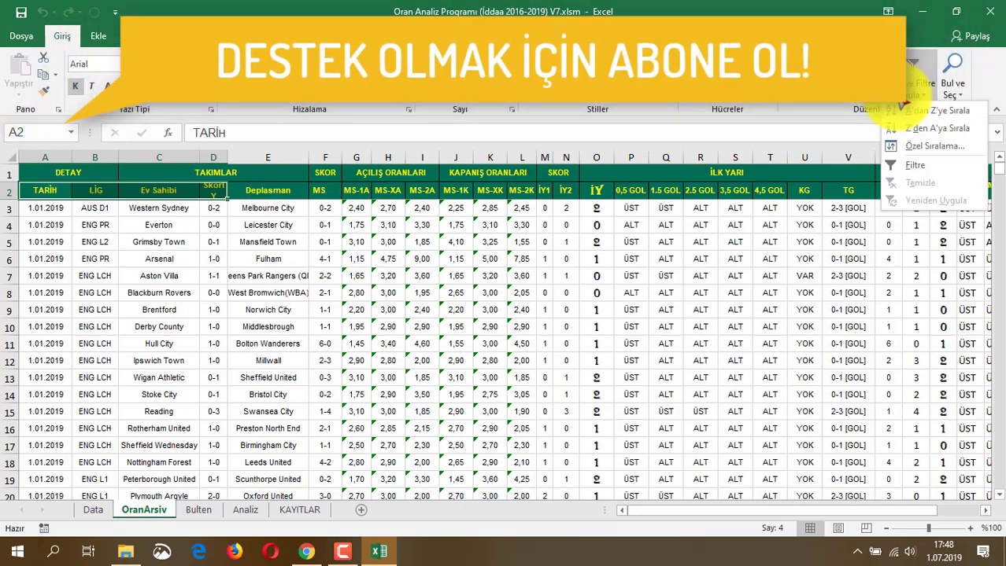
pyautogui.click(925, 168)
pyautogui.click(67, 214)
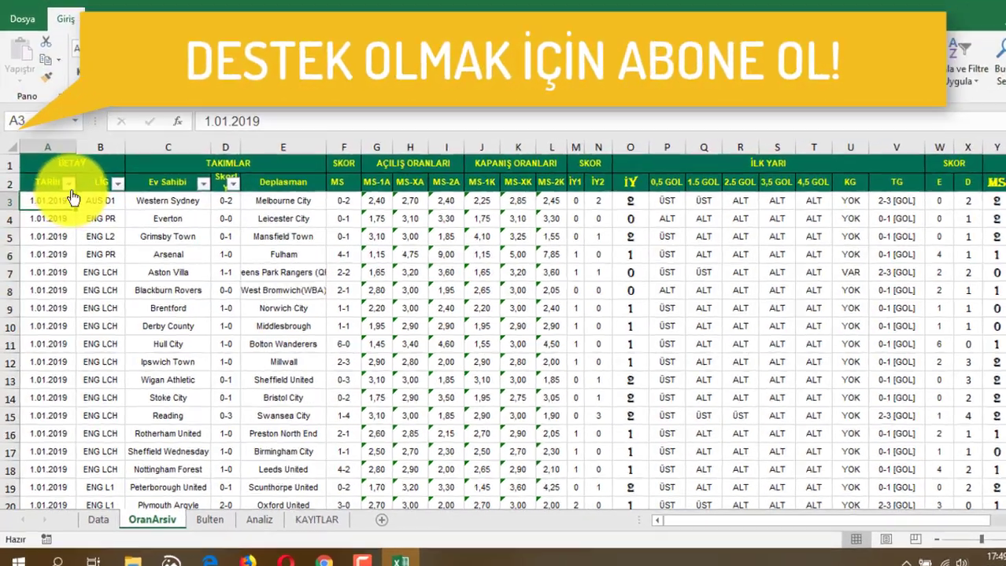
# Examine the years and months from 2019 back to 2015 in the OranArsiv TARİH filter list, and close it without filtering.
pyautogui.click(66, 192)
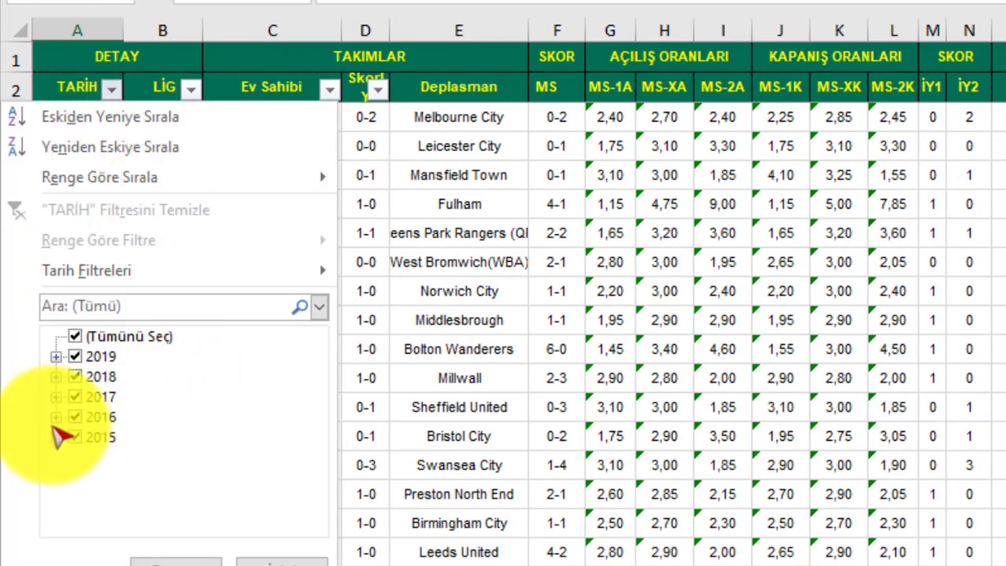
pyautogui.click(56, 436)
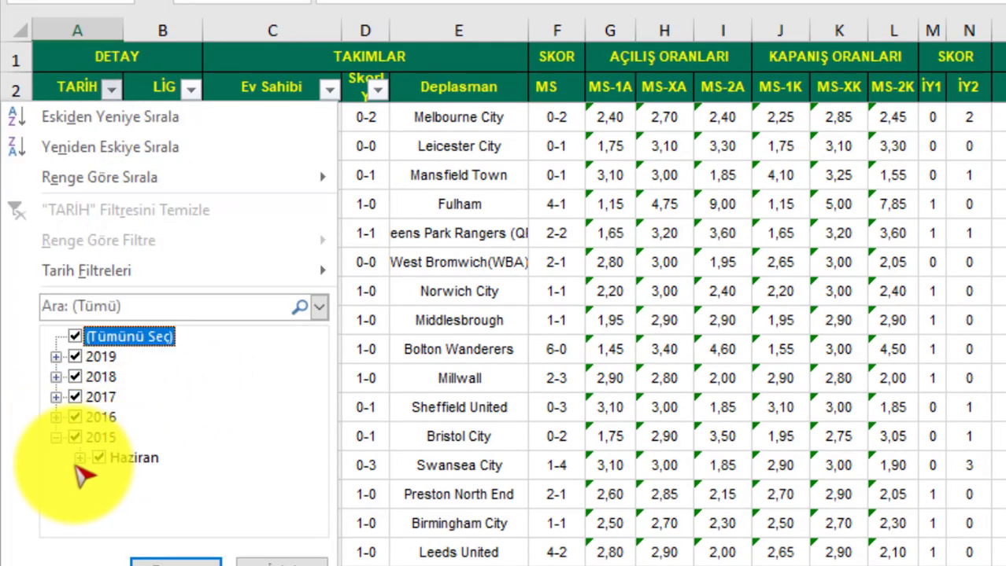
pyautogui.click(56, 418)
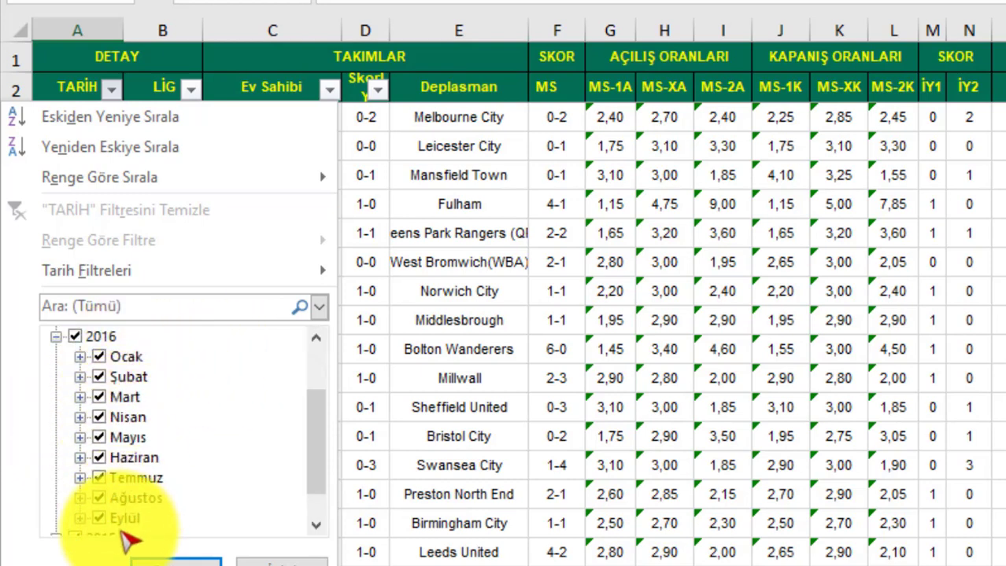
pyautogui.click(79, 438)
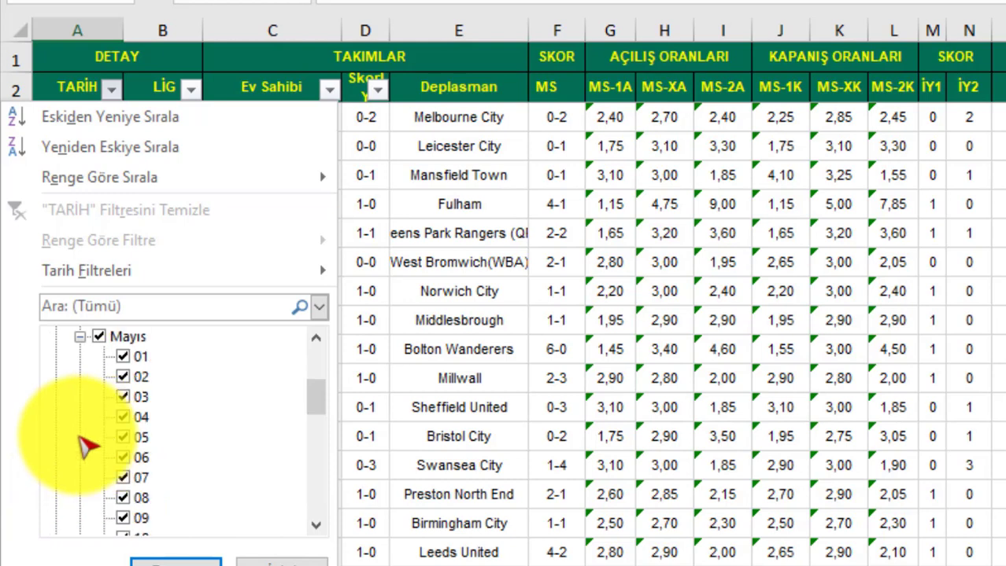
pyautogui.moveTo(321, 406); pyautogui.dragTo(326, 349)
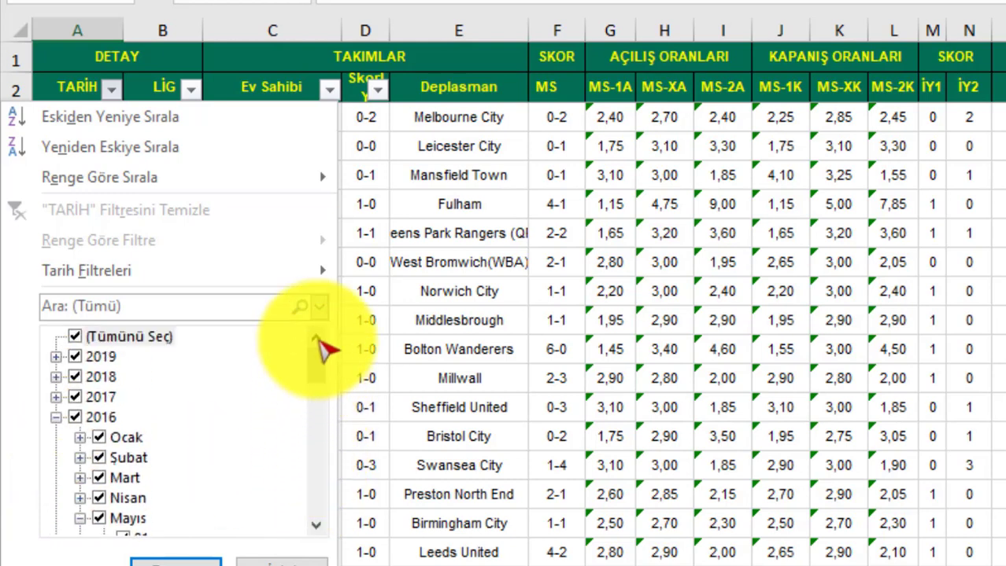
pyautogui.click(56, 397)
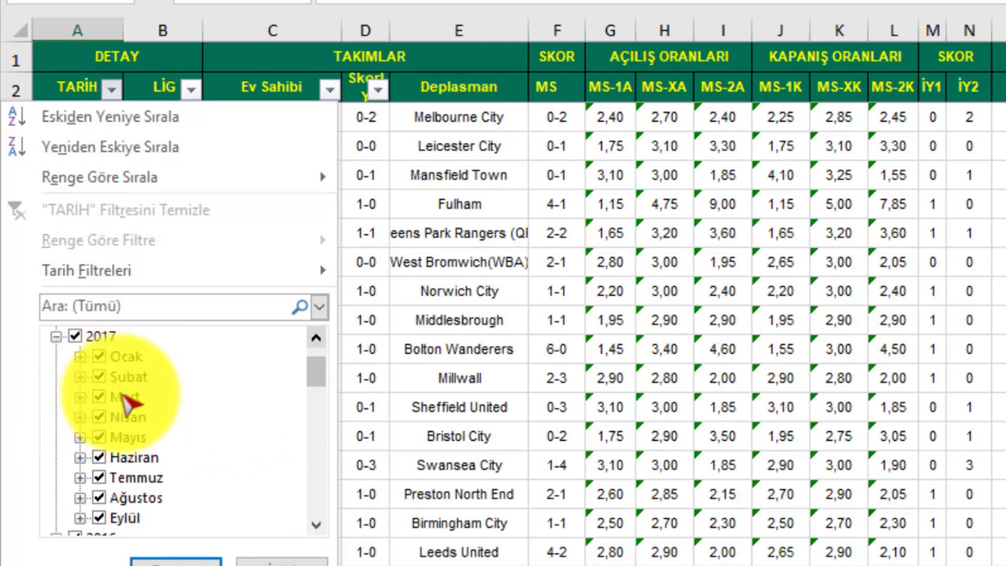
pyautogui.scroll(1, 56, 387)
pyautogui.click(56, 378)
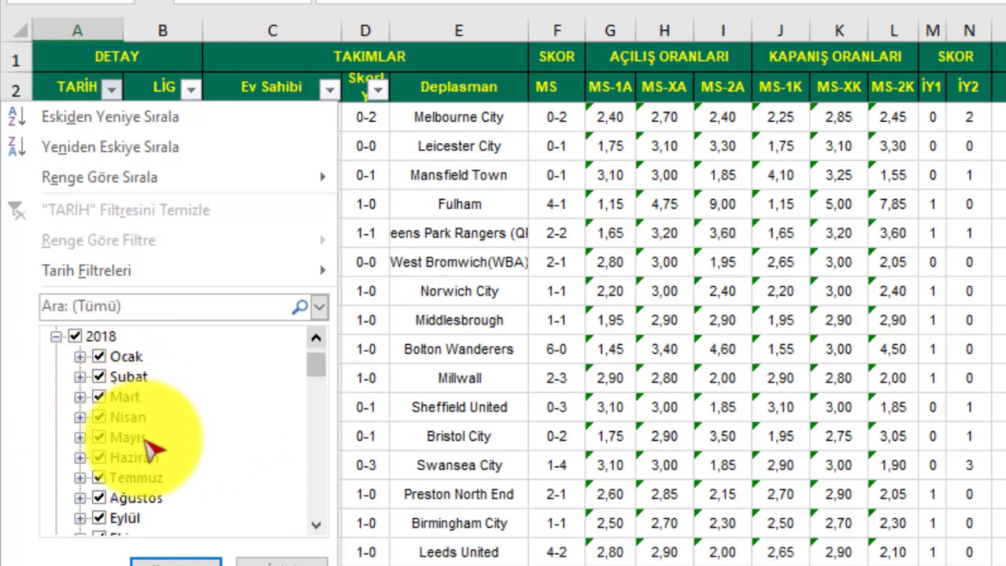
pyautogui.scroll(1, 63, 393)
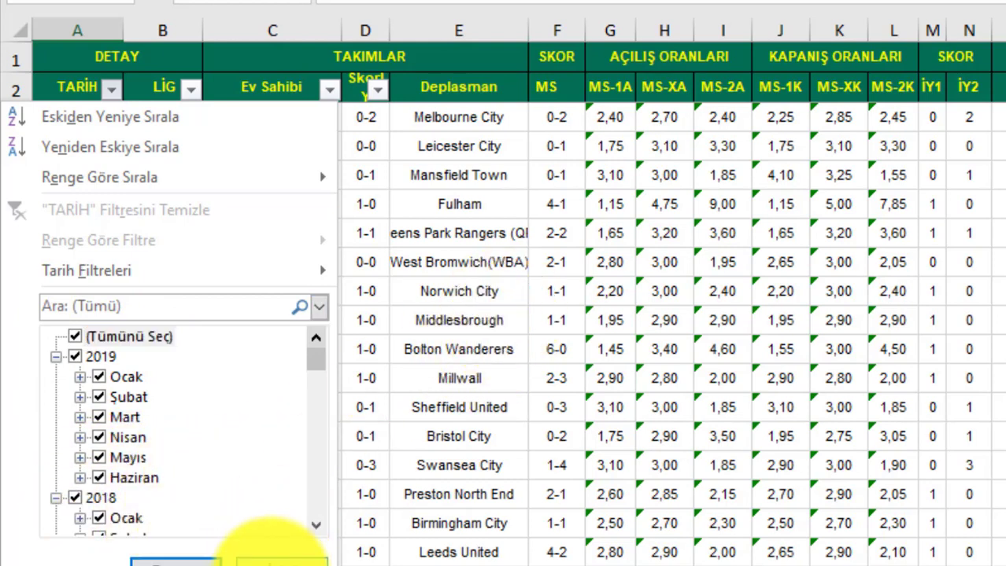
pyautogui.click(277, 561)
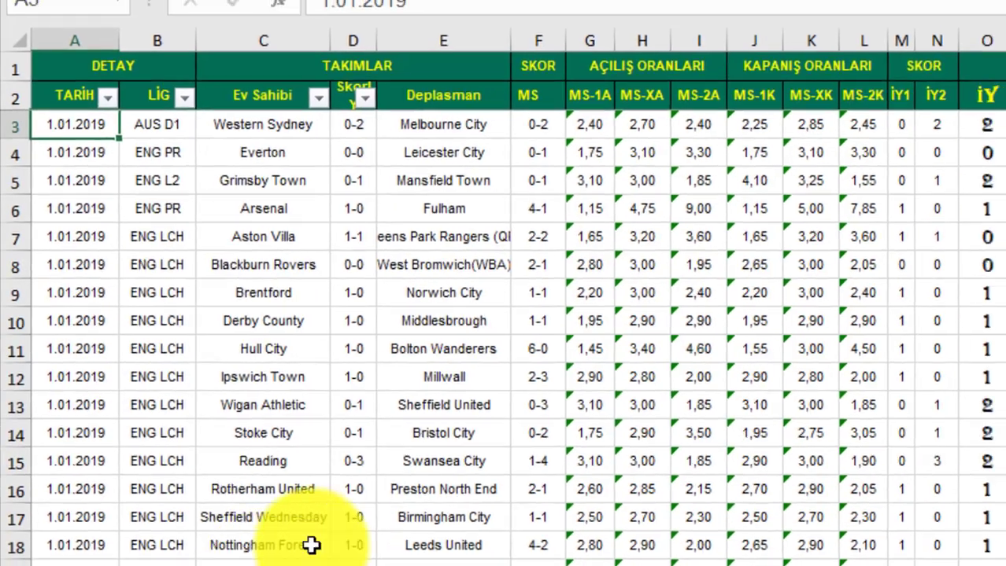
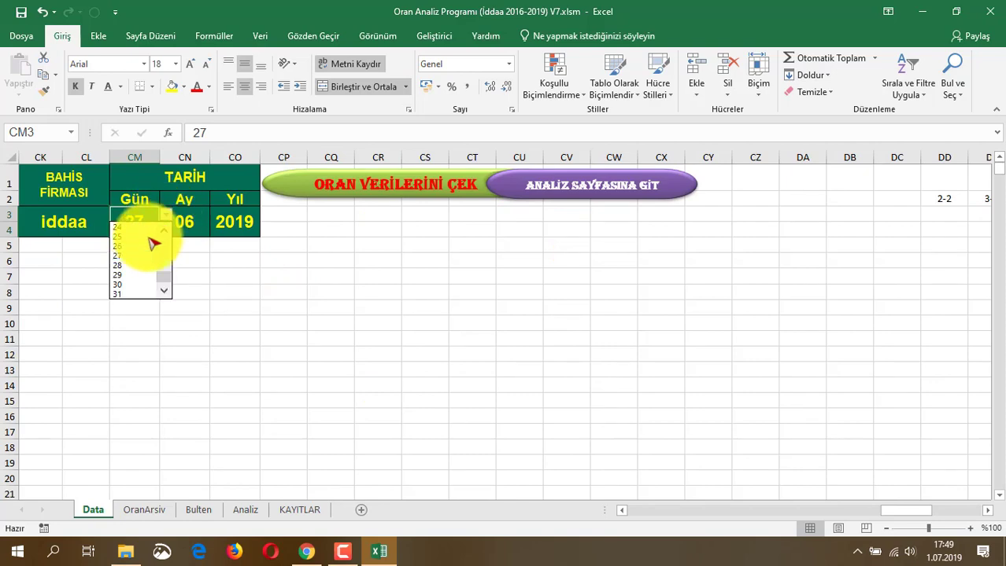
# Set the day (Gün) on the Data sheet to 28 and fetch the odds data for 28.06.2019.
pyautogui.click(130, 266)
pyautogui.click(127, 289)
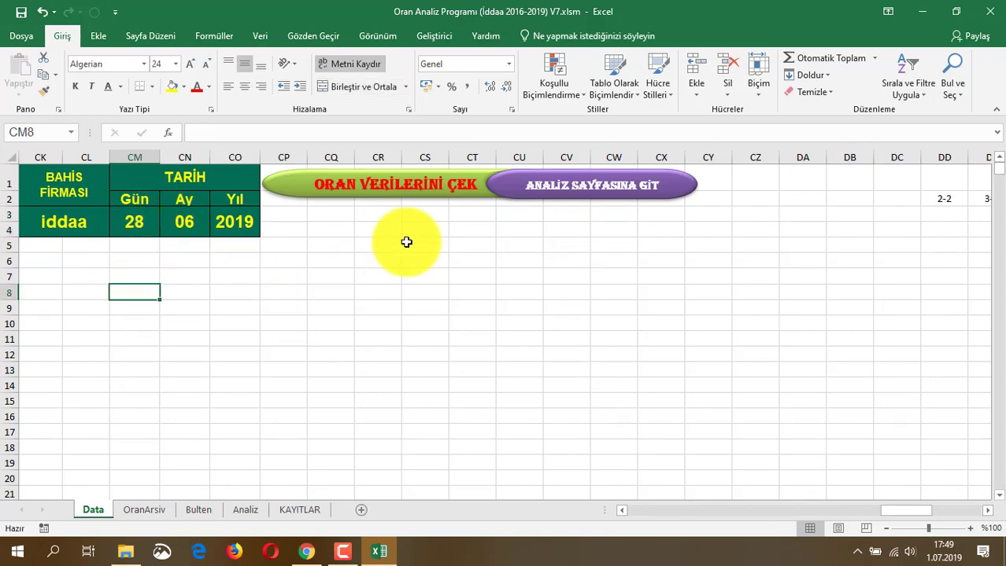
pyautogui.click(399, 190)
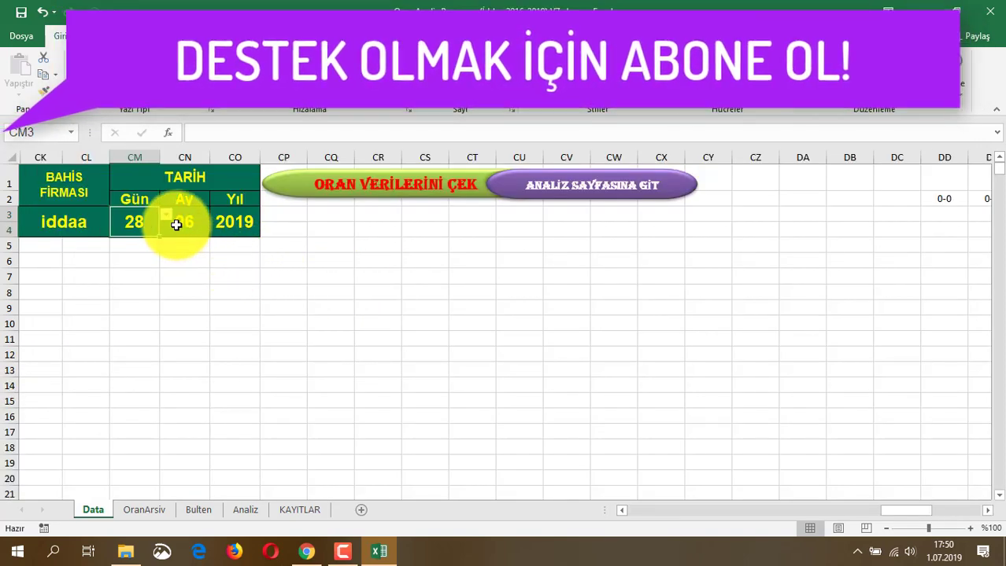
# Set the Data sheet's day to 29, check the last rows of OranArsiv, and fetch the odds data for 29.06.2019.
pyautogui.click(167, 214)
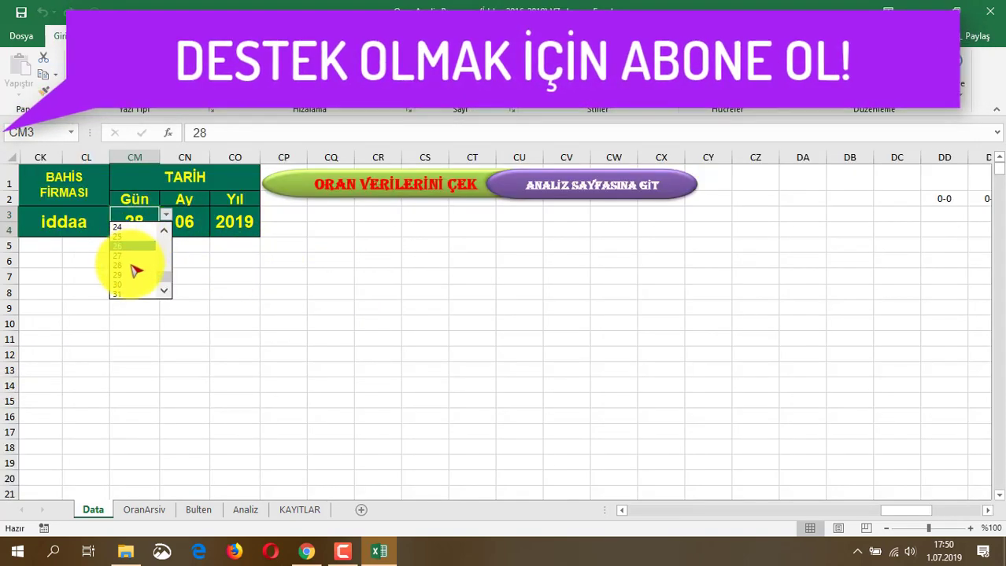
pyautogui.click(135, 278)
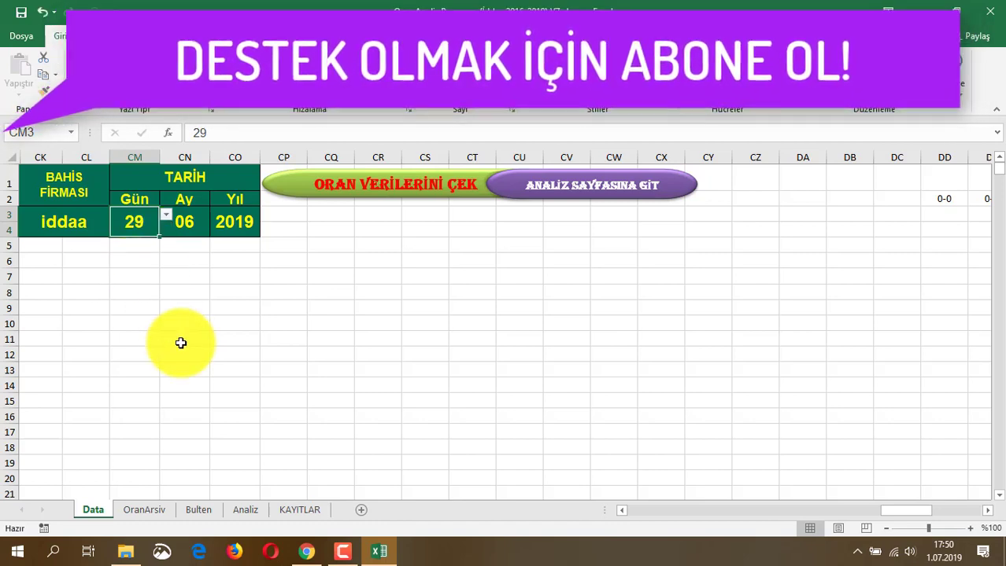
pyautogui.click(181, 340)
pyautogui.click(142, 510)
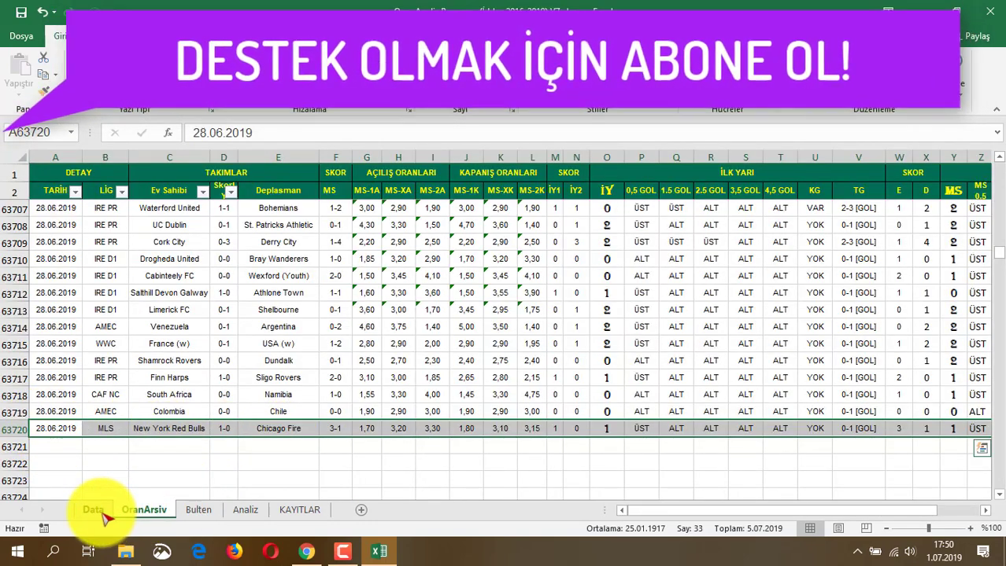
pyautogui.click(96, 511)
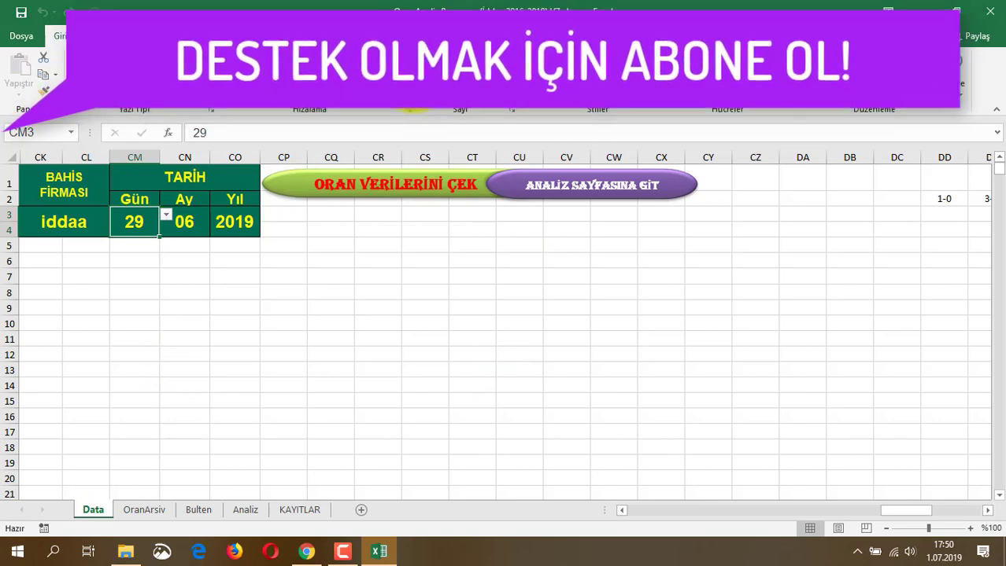
# Set the Data sheet's day to 30, fetch the odds data for 30.06.2019 and check the newest rows on OranArsiv.
pyautogui.click(166, 215)
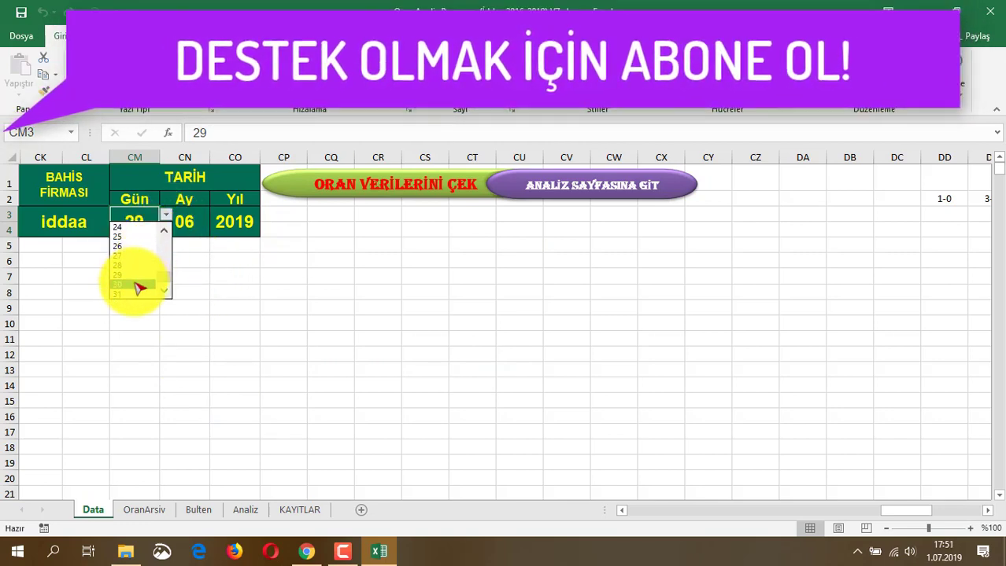
pyautogui.click(138, 285)
pyautogui.click(134, 276)
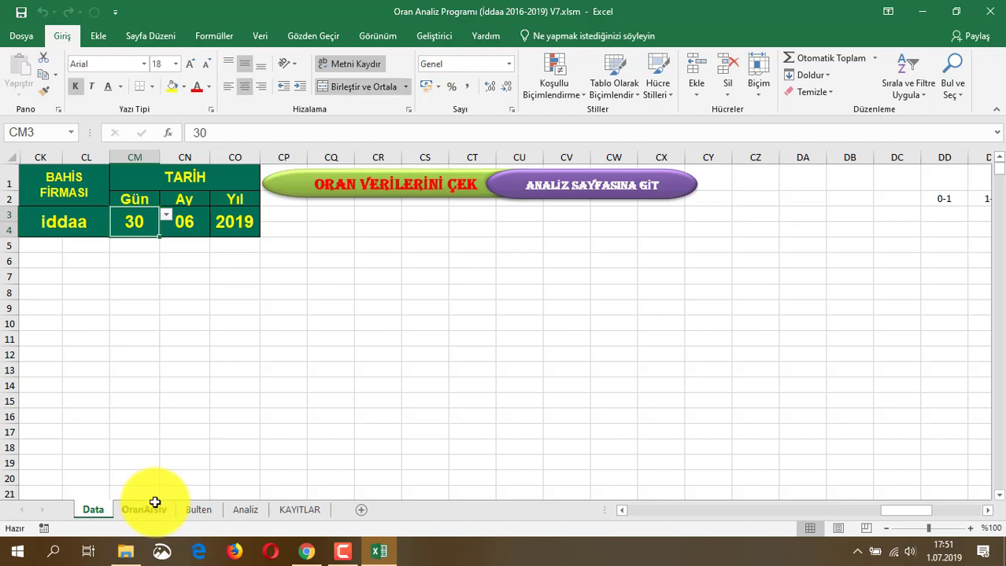
pyautogui.click(142, 507)
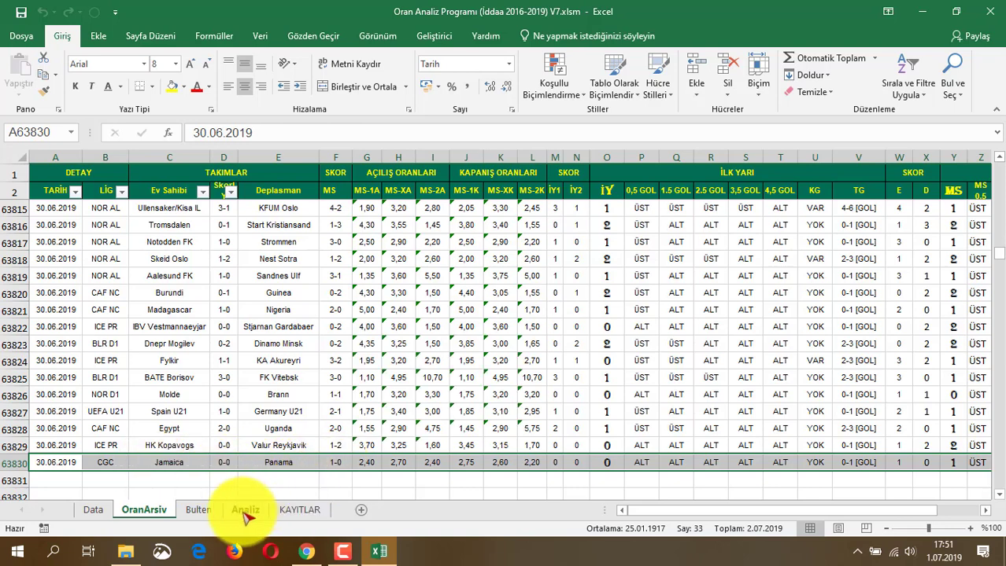
# Review the 01.07.2019 matches on the Bulten sheet and look over the previous analysis on the Analiz sheet.
pyautogui.click(200, 509)
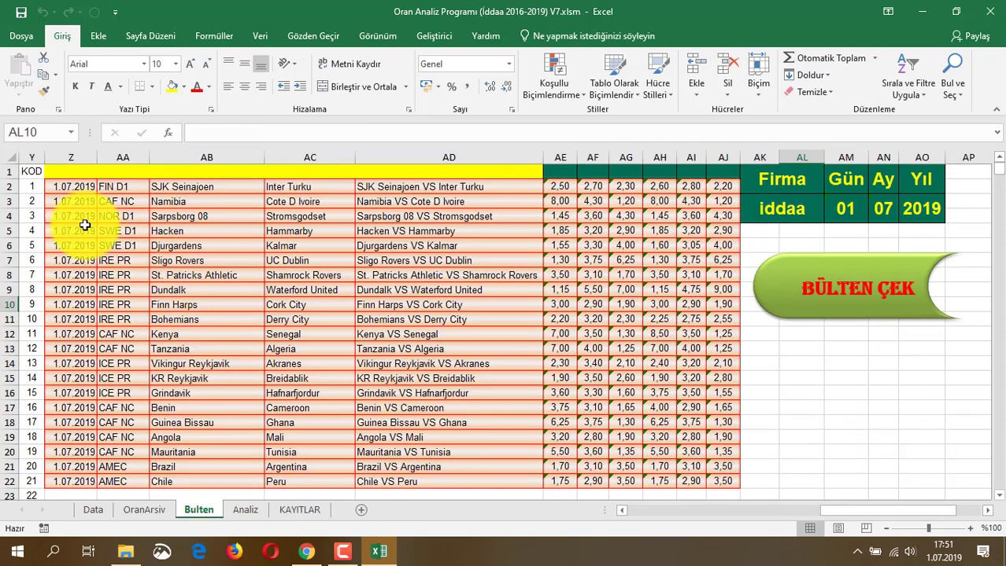
pyautogui.click(35, 189)
pyautogui.click(181, 187)
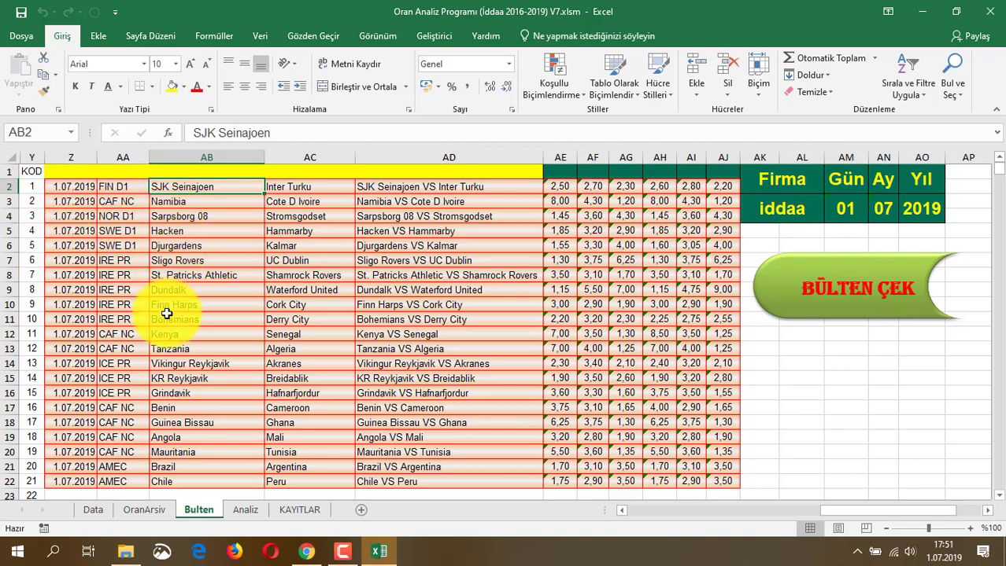
pyautogui.click(246, 510)
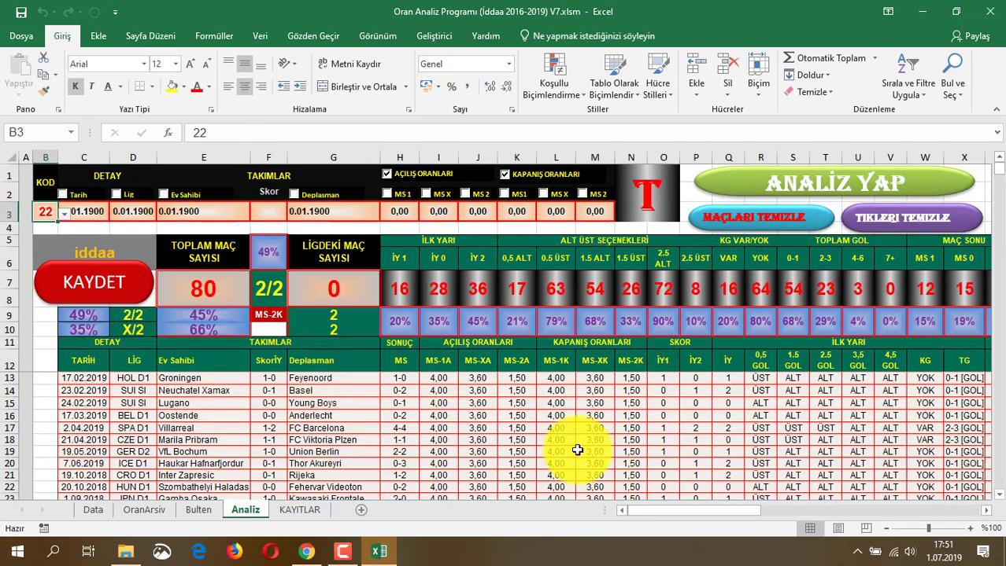
# Review the saved analyses on the KAYITLAR sheet through their last columns and run the KAYITSİL record deletion.
pyautogui.click(306, 510)
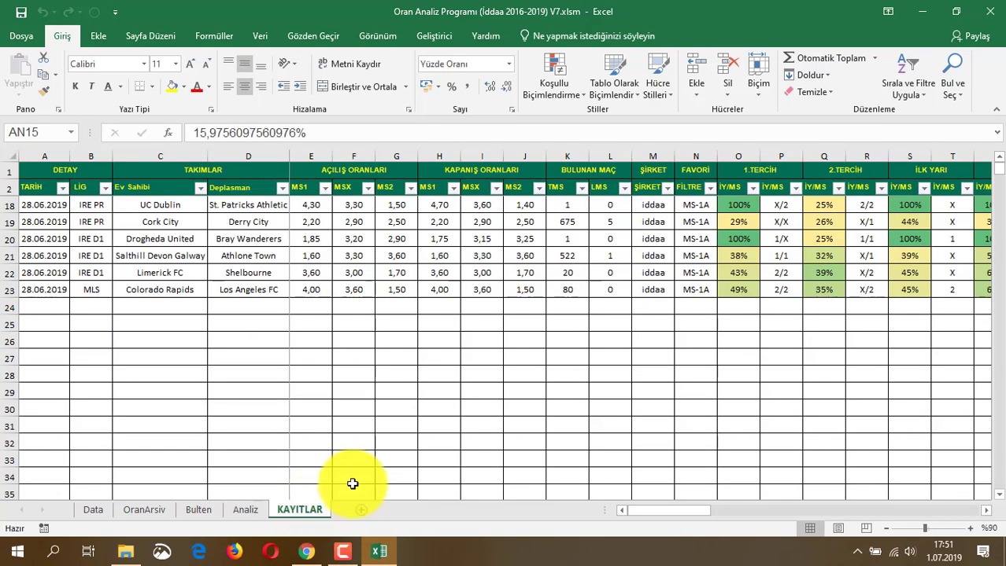
pyautogui.scroll(5, 254, 275)
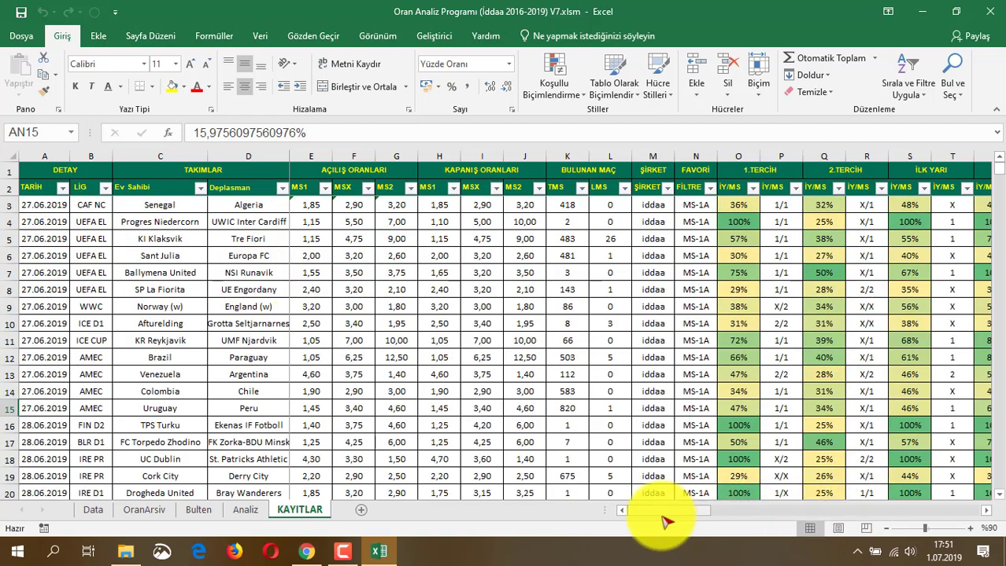
pyautogui.moveTo(651, 512); pyautogui.dragTo(937, 551)
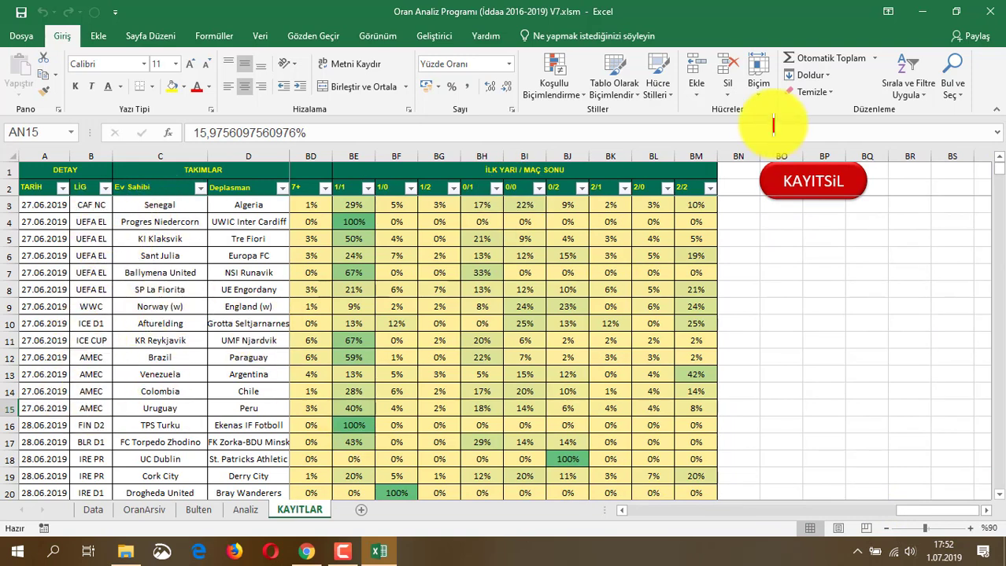
pyautogui.click(908, 77)
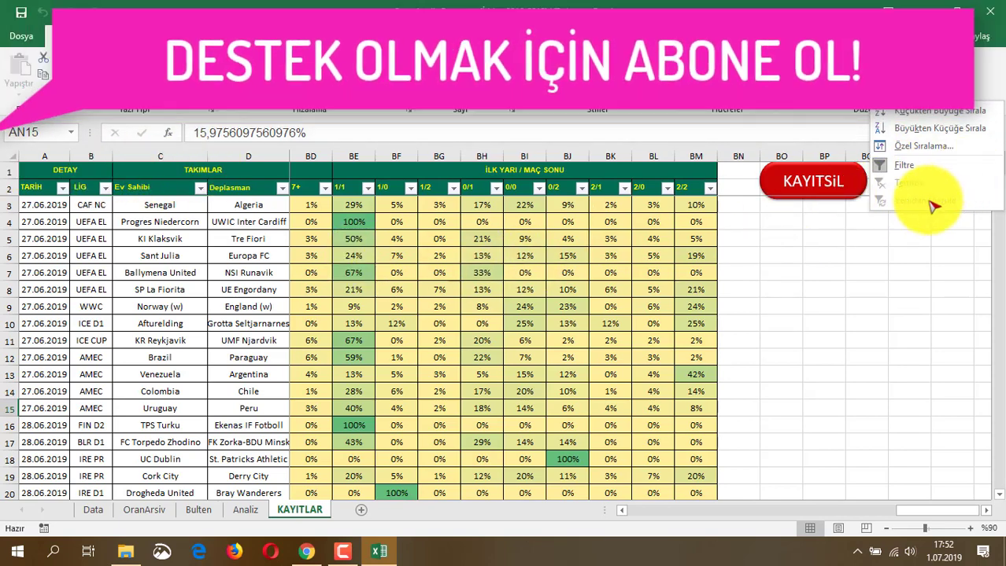
pyautogui.click(261, 240)
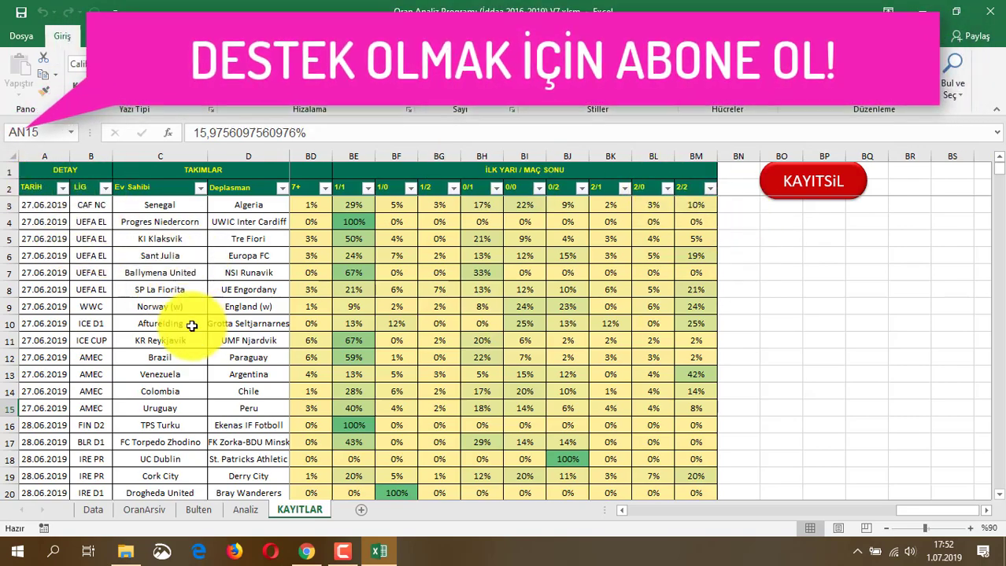
pyautogui.click(800, 189)
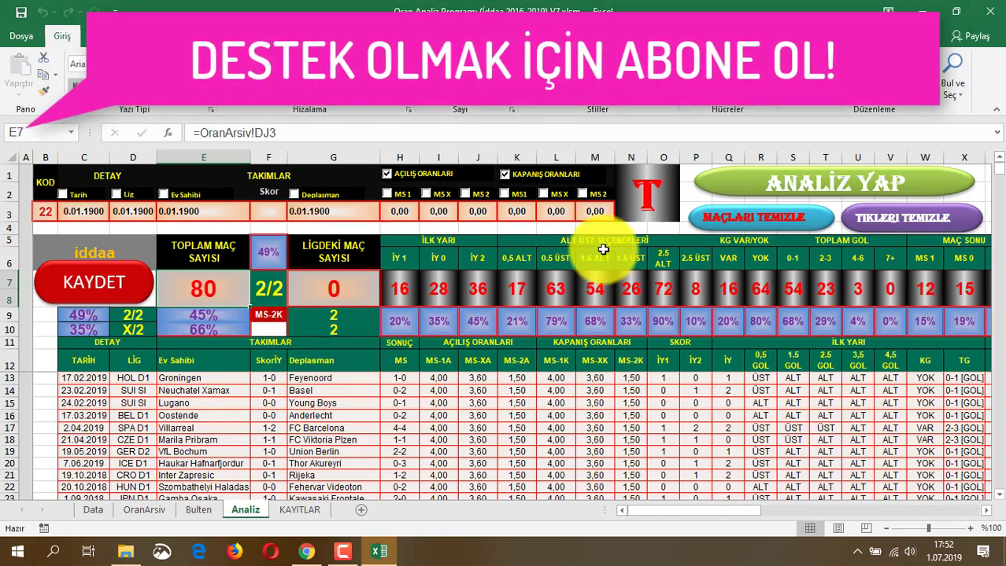
# Clear the previous match results on the Analiz sheet and set the match code (KOD) to 1.
pyautogui.click(732, 227)
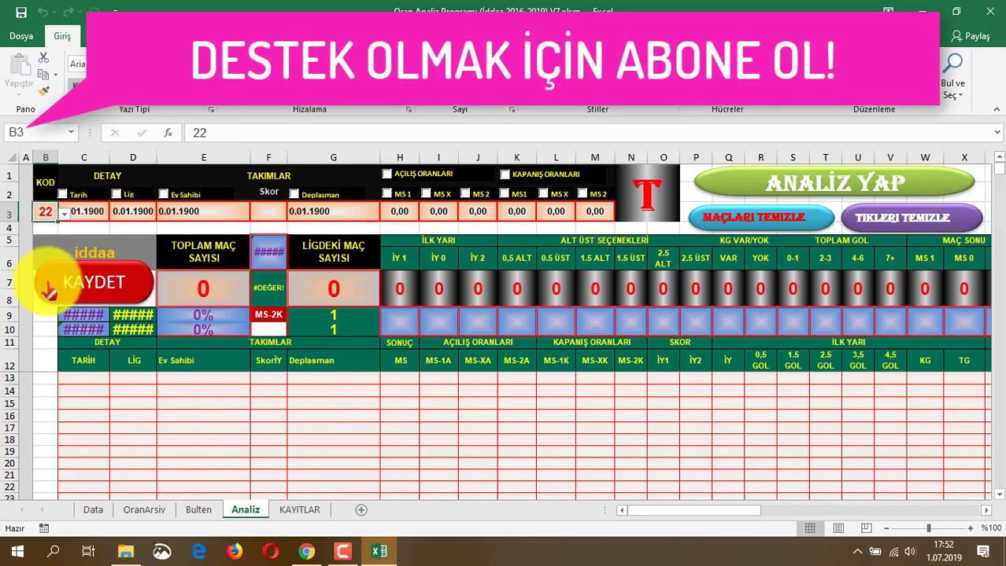
pyautogui.click(64, 213)
pyautogui.scroll(5, 47, 252)
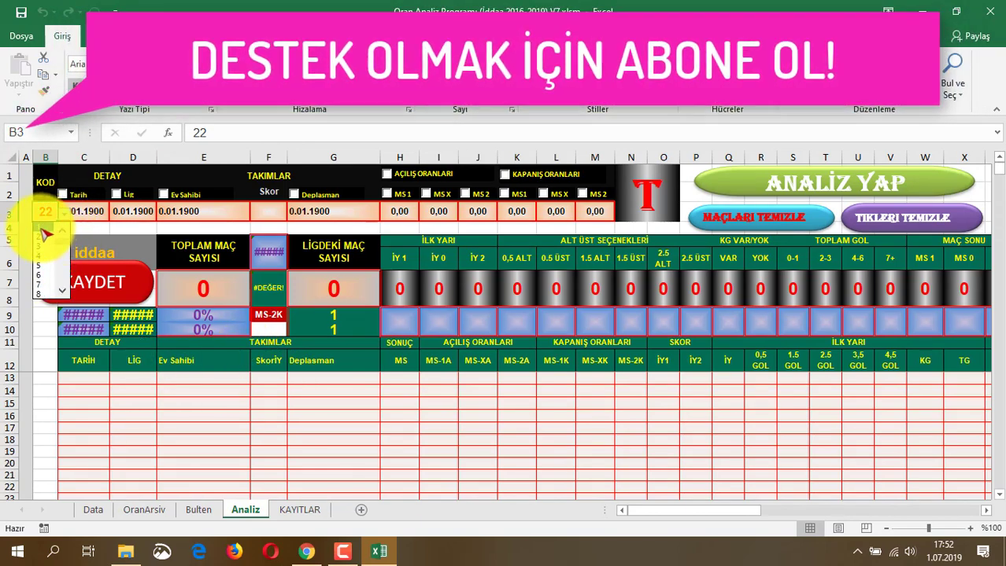
pyautogui.click(39, 227)
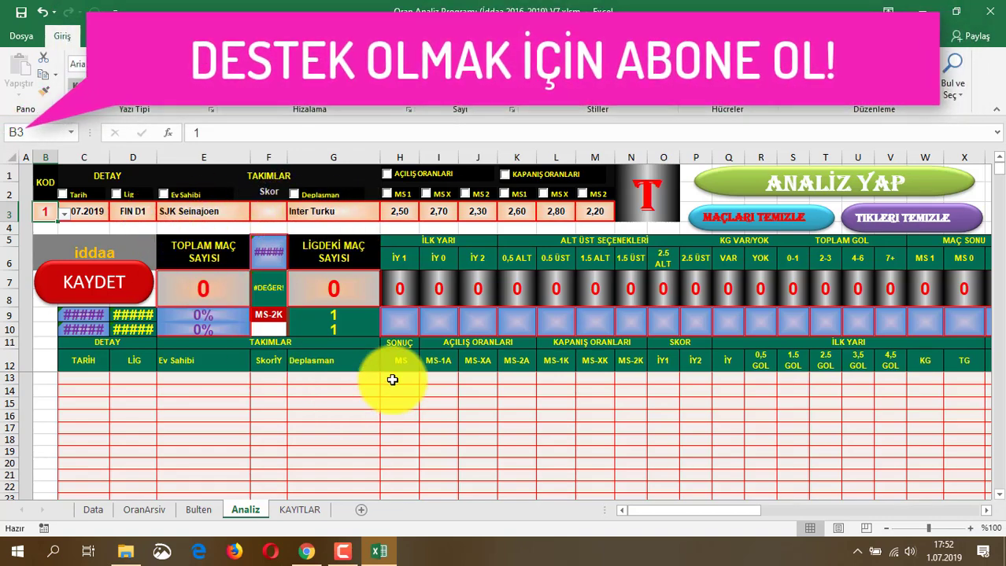
pyautogui.click(440, 430)
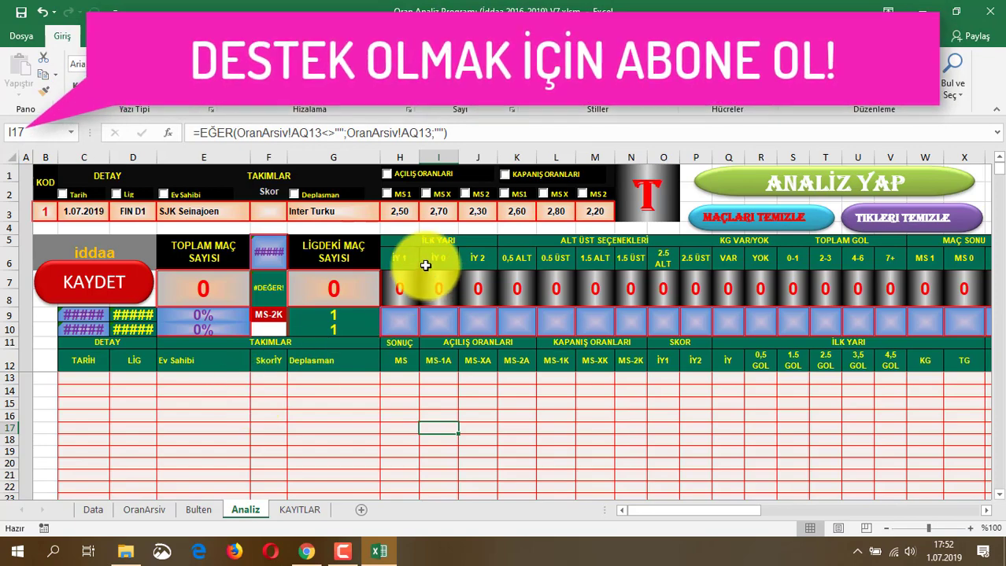
# Enable the AÇILIŞ ORANLARI and KAPANIŞ ORANLARI criteria and run the analysis for the SJK Seinajoen–Inter Turku match.
pyautogui.click(391, 175)
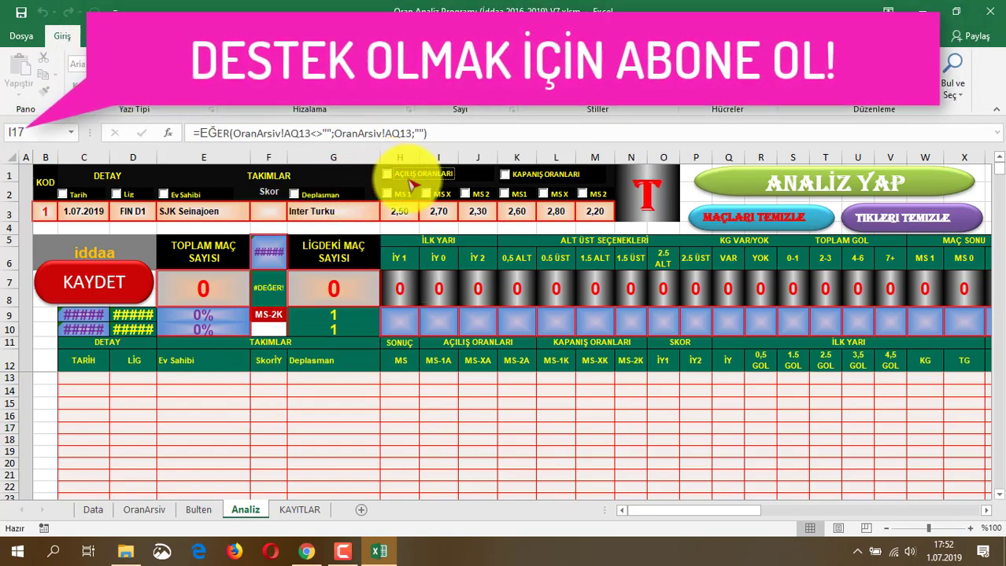
pyautogui.click(506, 176)
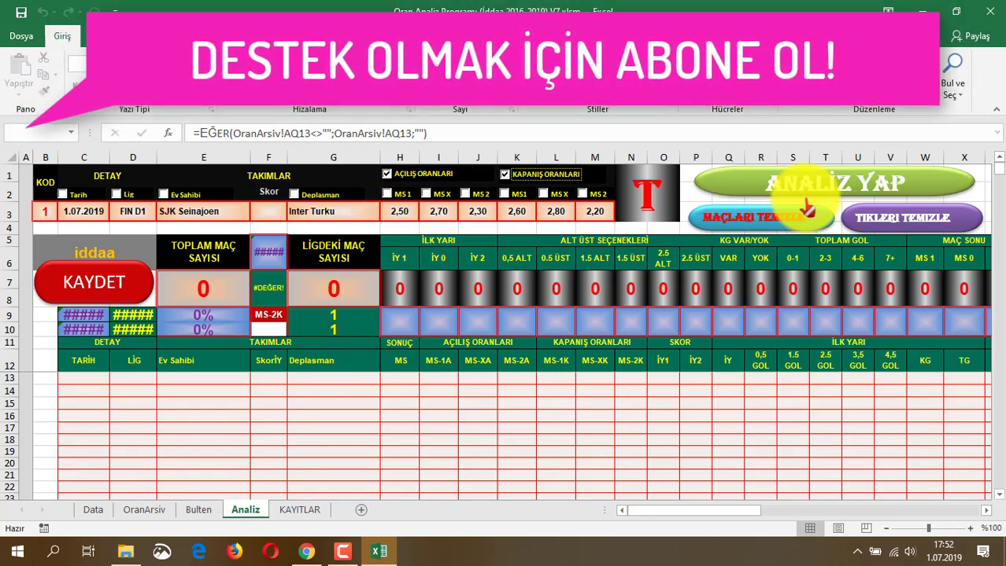
pyautogui.click(839, 188)
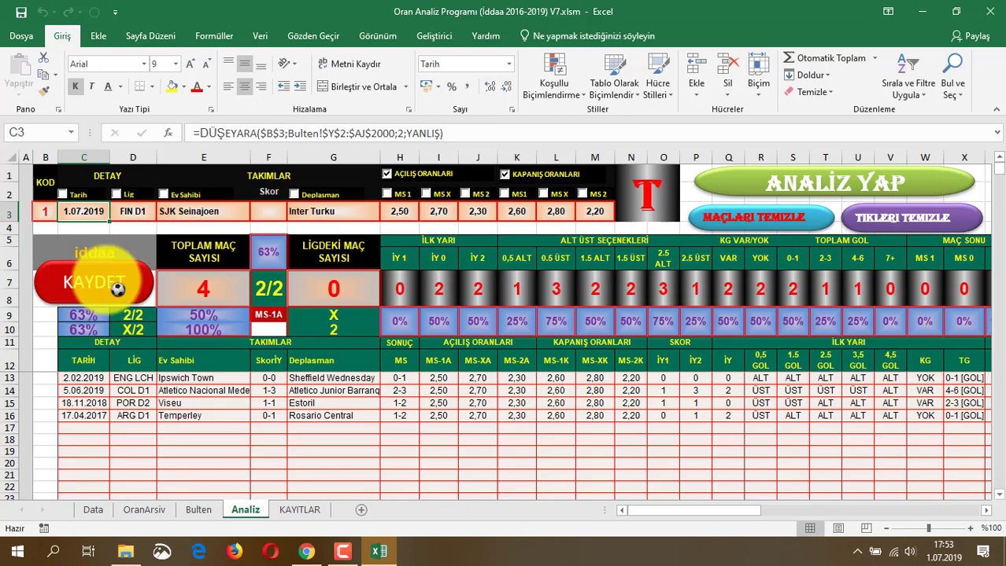
# Review the saved SJK Seinajoen–Inter Turku record on the KAYITLAR sheet across its preference, İLK YARI and MAÇ SONU percentage columns.
pyautogui.click(296, 510)
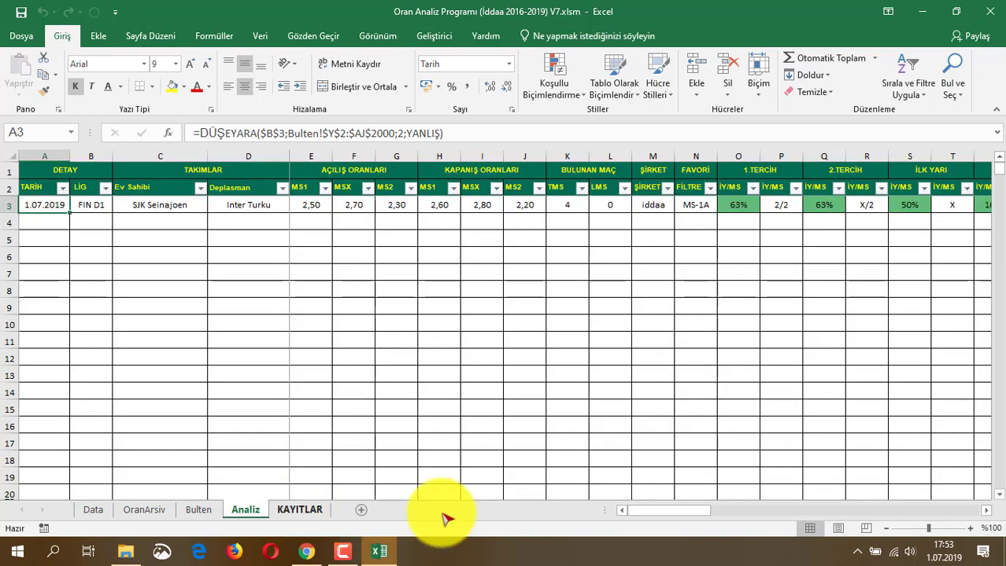
pyautogui.moveTo(644, 517); pyautogui.dragTo(714, 514)
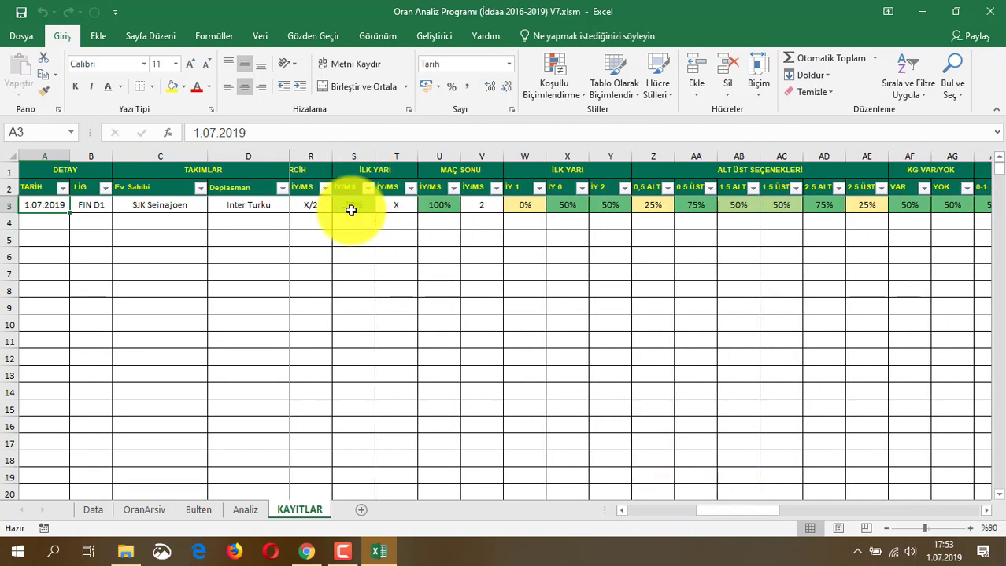
pyautogui.click(445, 208)
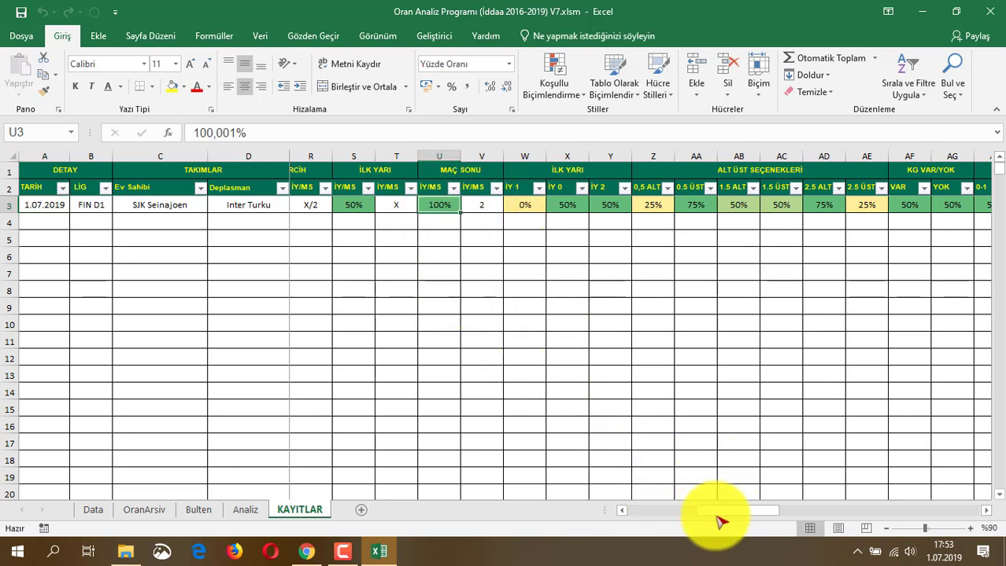
pyautogui.moveTo(740, 517); pyautogui.dragTo(769, 515)
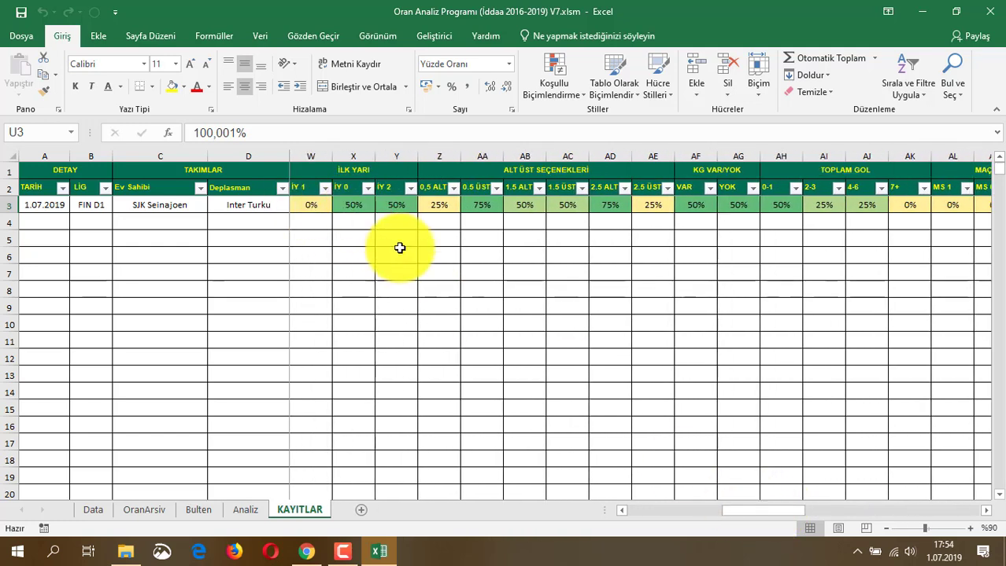
pyautogui.click(349, 205)
pyautogui.click(397, 203)
pyautogui.click(366, 203)
pyautogui.click(397, 203)
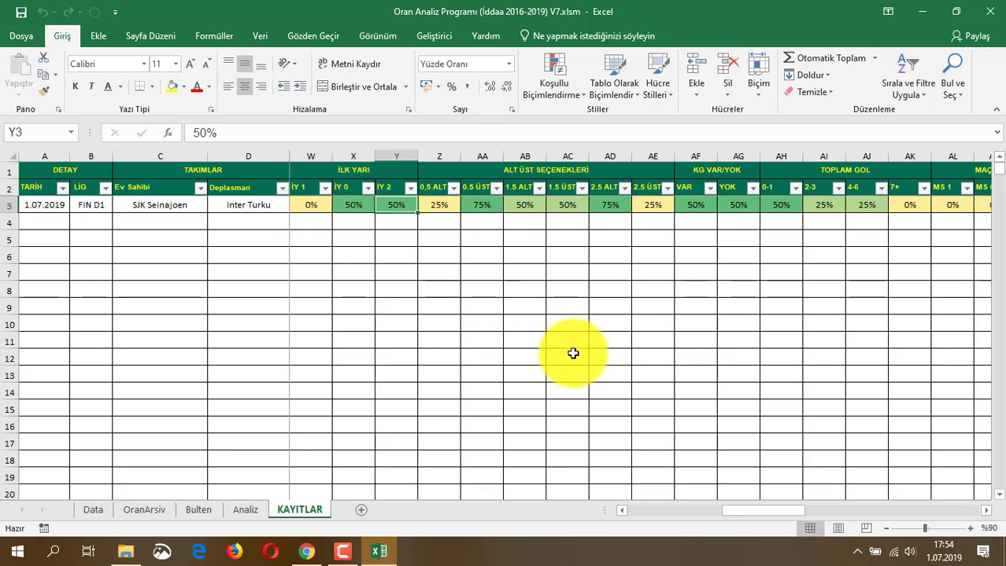
pyautogui.moveTo(747, 516); pyautogui.dragTo(820, 517)
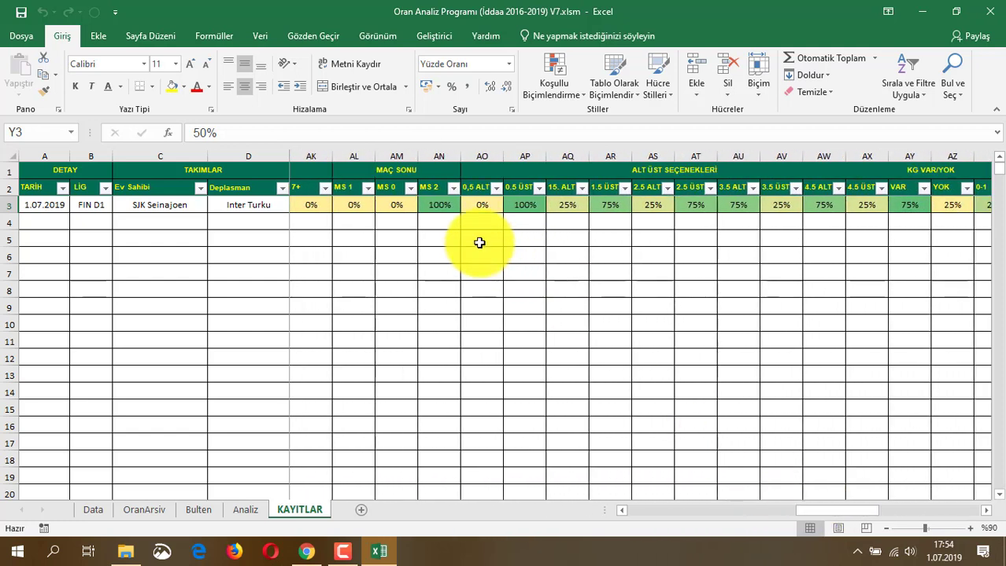
pyautogui.click(324, 206)
pyautogui.moveTo(358, 207); pyautogui.dragTo(437, 206)
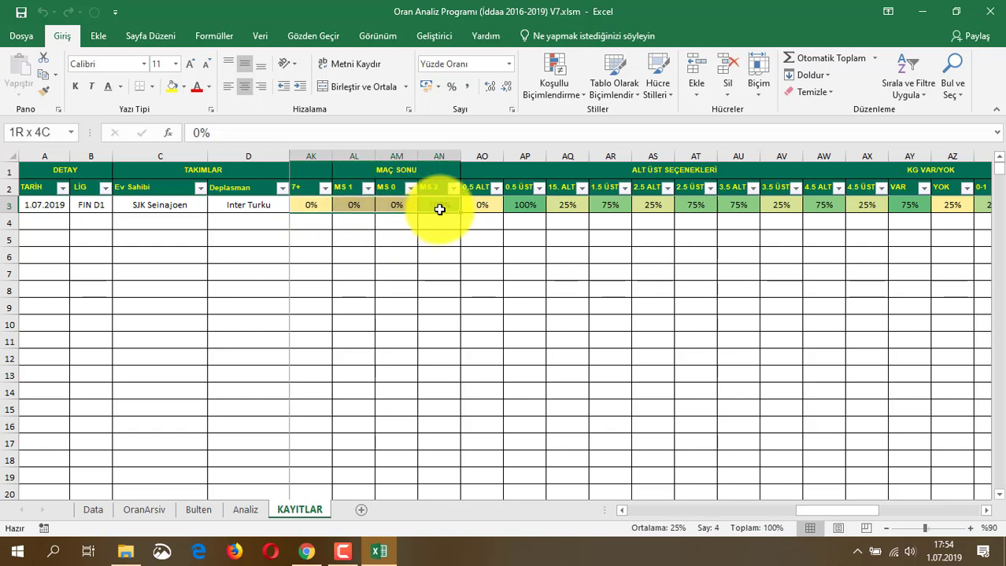
pyautogui.click(450, 329)
pyautogui.click(442, 203)
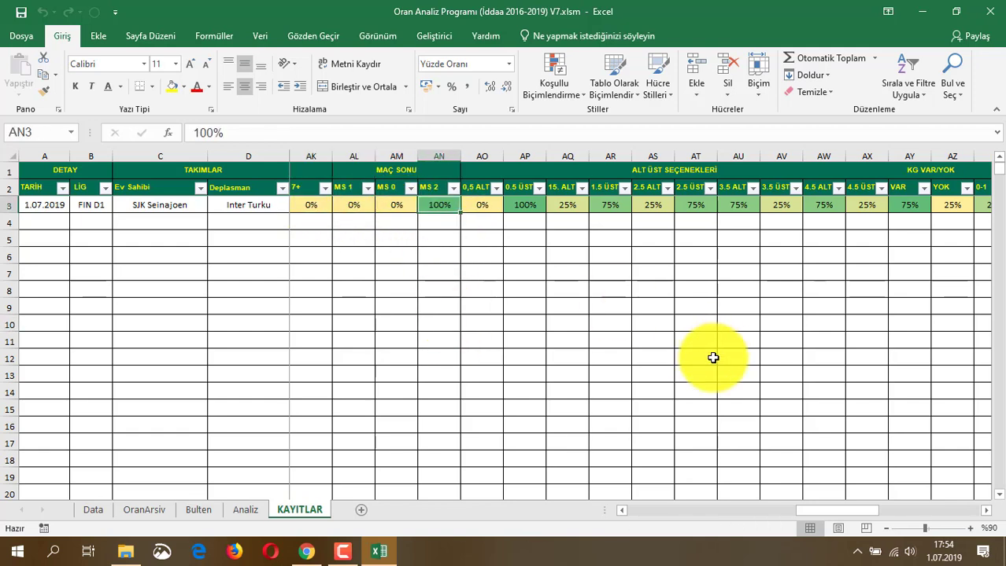
# Examine the final and half-time scores of the matching past games listed on the Analiz sheet.
pyautogui.click(245, 512)
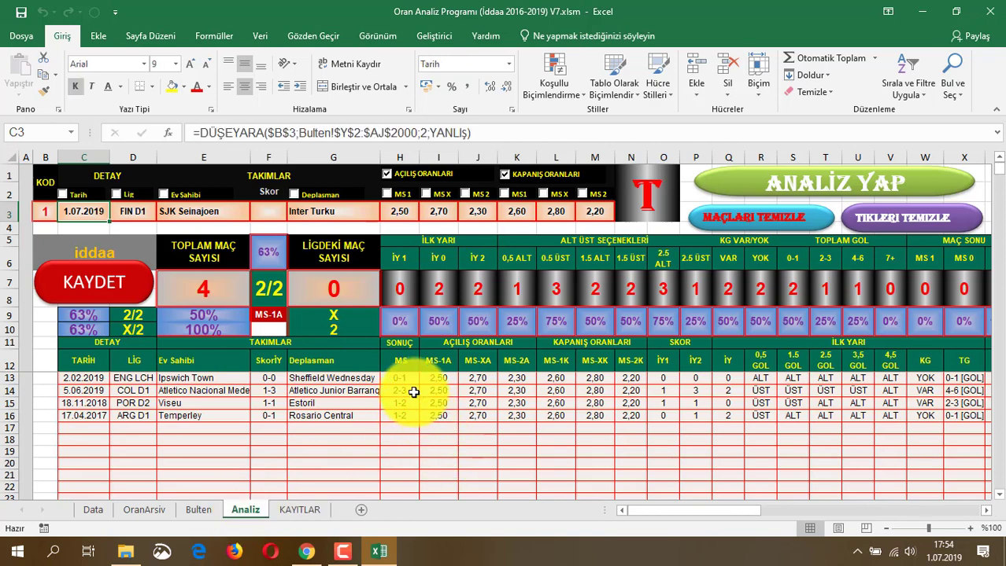
pyautogui.moveTo(409, 379); pyautogui.dragTo(407, 418)
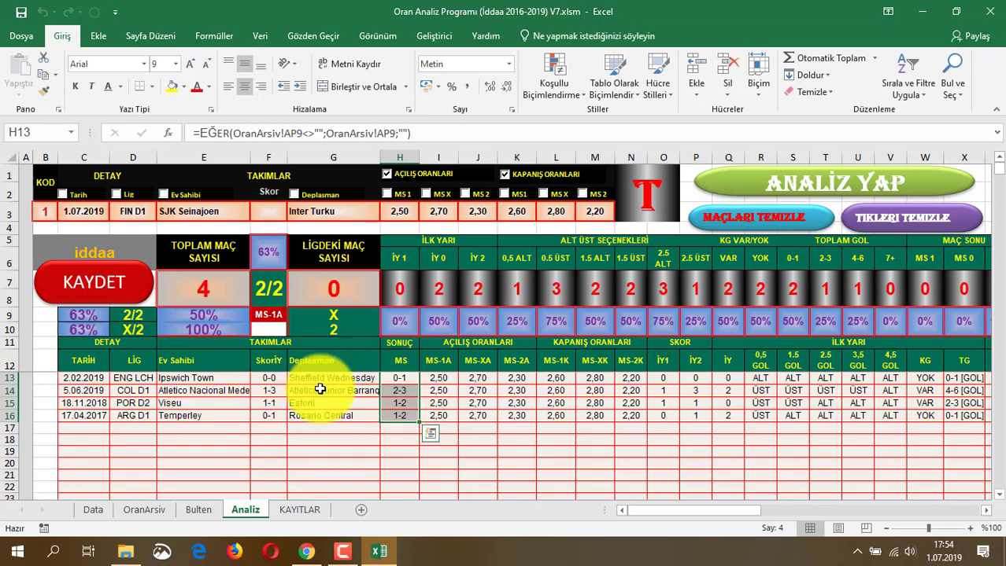
pyautogui.click(267, 406)
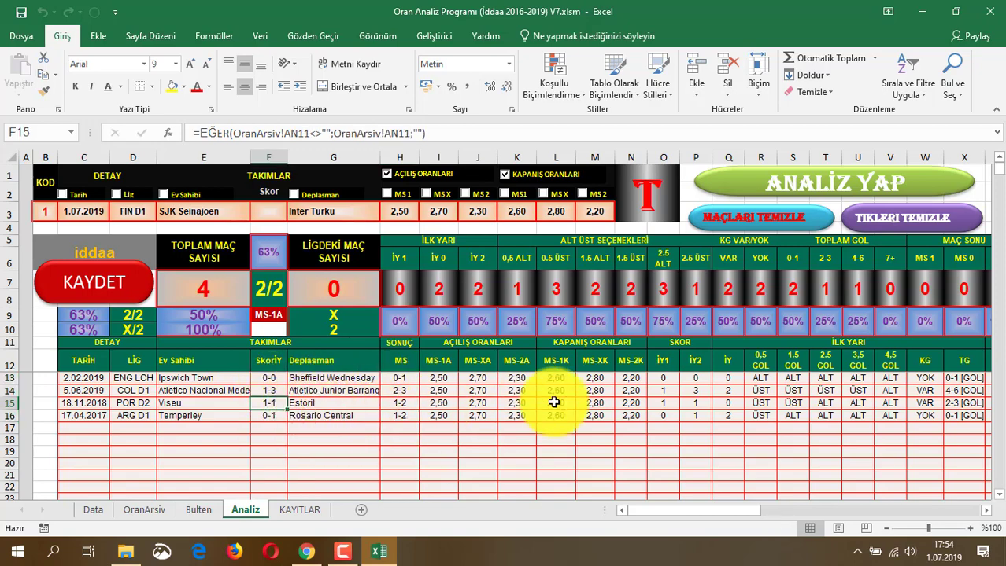
pyautogui.moveTo(676, 516); pyautogui.dragTo(602, 520)
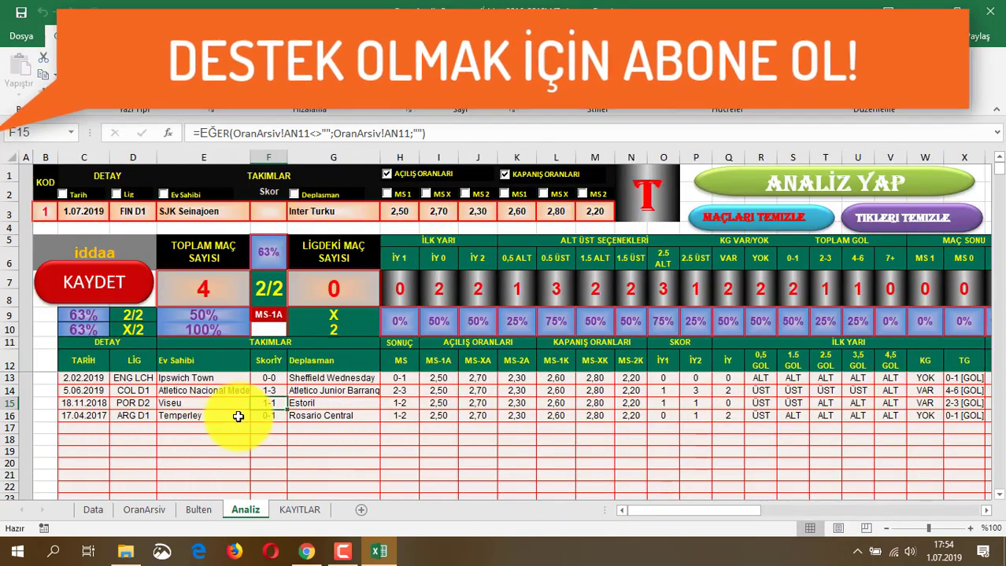
pyautogui.click(236, 416)
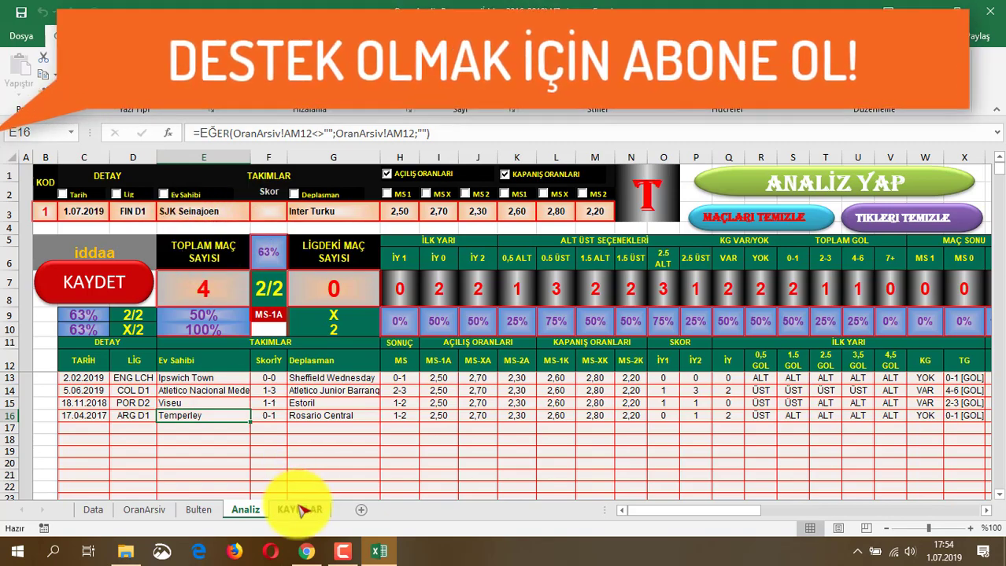
# Switch to the nesine.com bulletin in Chrome and add the MS 2 pick for Seinajoen Jk–Inter Turku to the coupon.
pyautogui.click(306, 551)
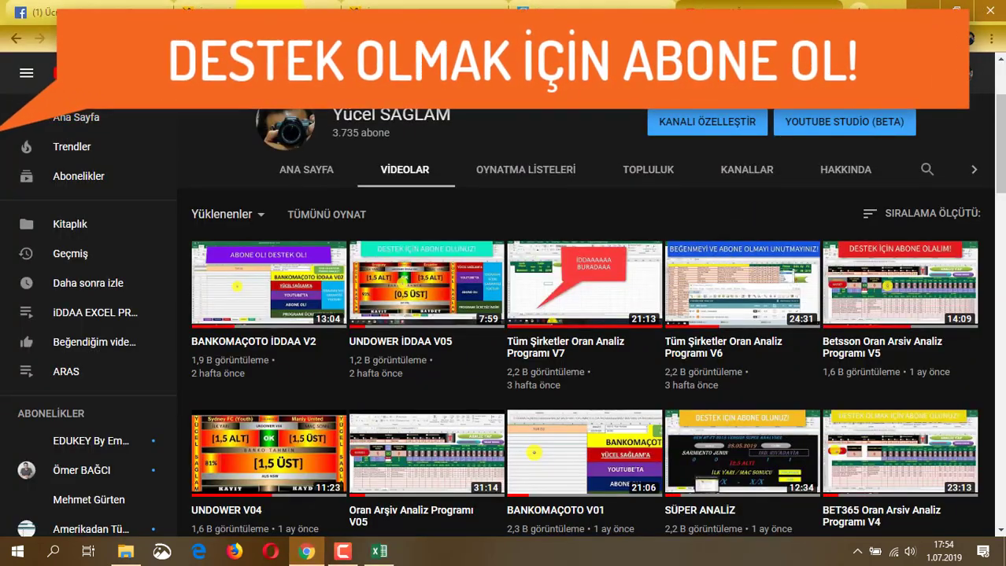
pyautogui.hotkey('ctrl', 'Tab')
pyautogui.scroll(-3, 496, 198)
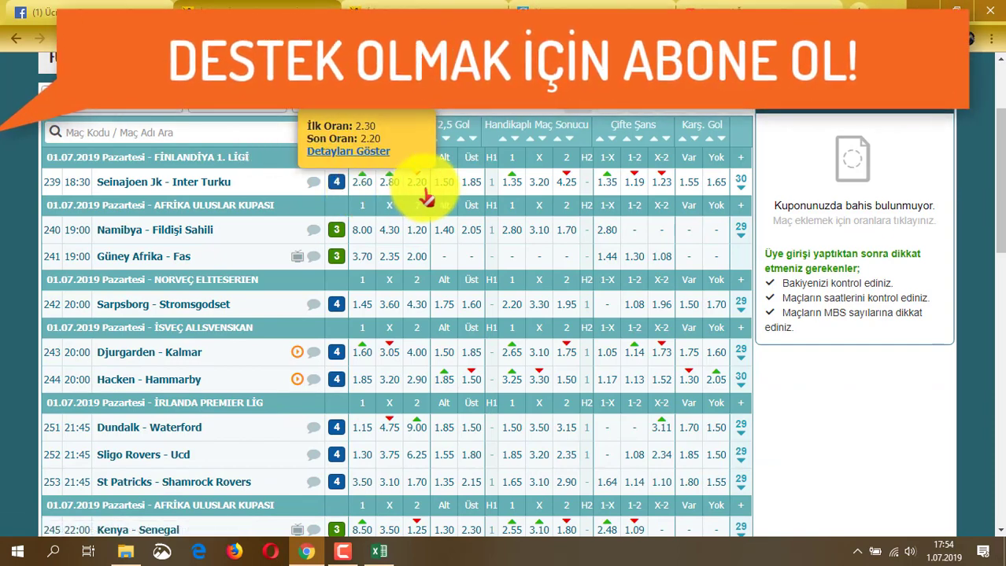
pyautogui.click(417, 186)
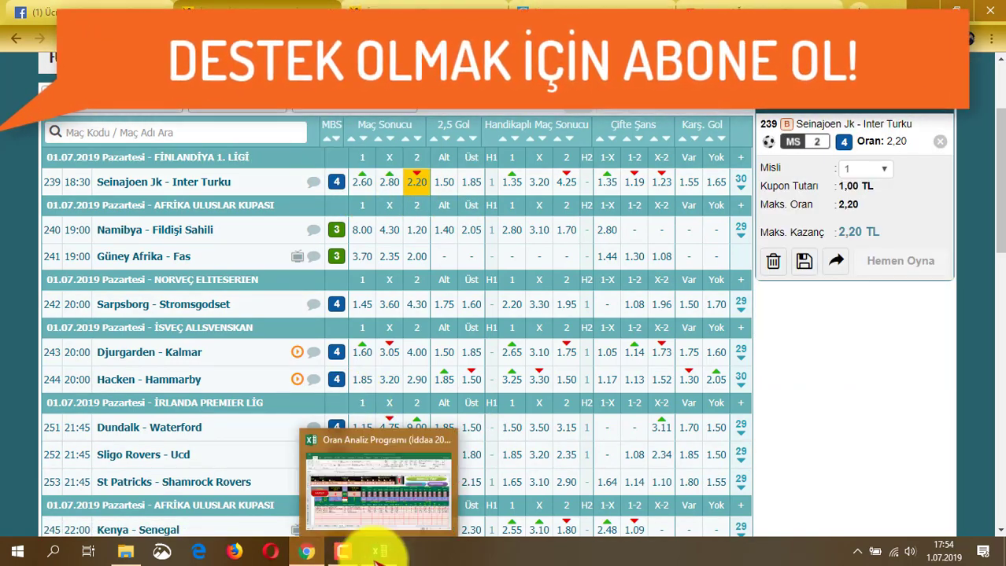
# Return to the Analiz sheet in Excel, set the match code (KOD) to 3 and clear the previous match results.
pyautogui.click(379, 551)
pyautogui.moveTo(422, 377); pyautogui.dragTo(417, 407)
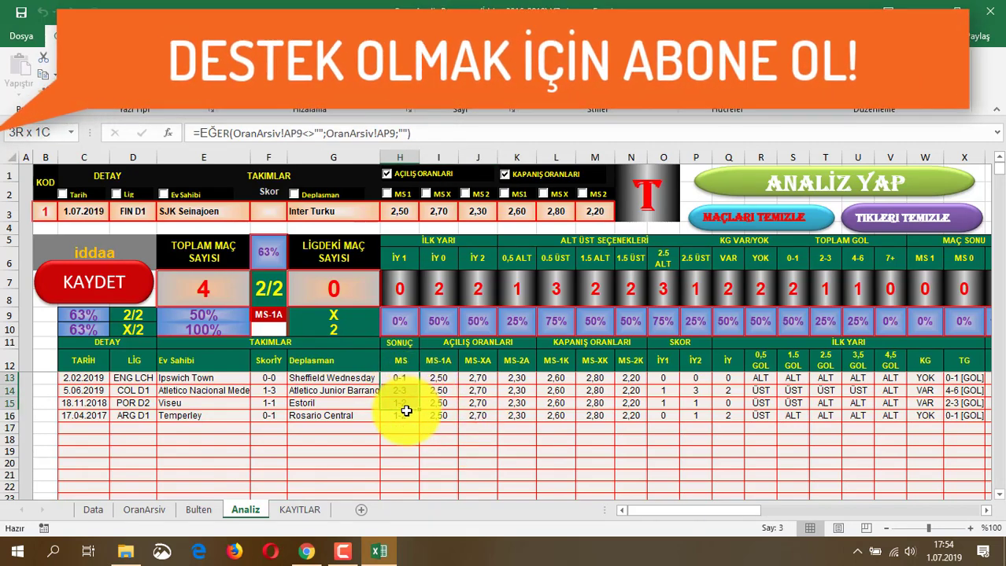
pyautogui.click(465, 450)
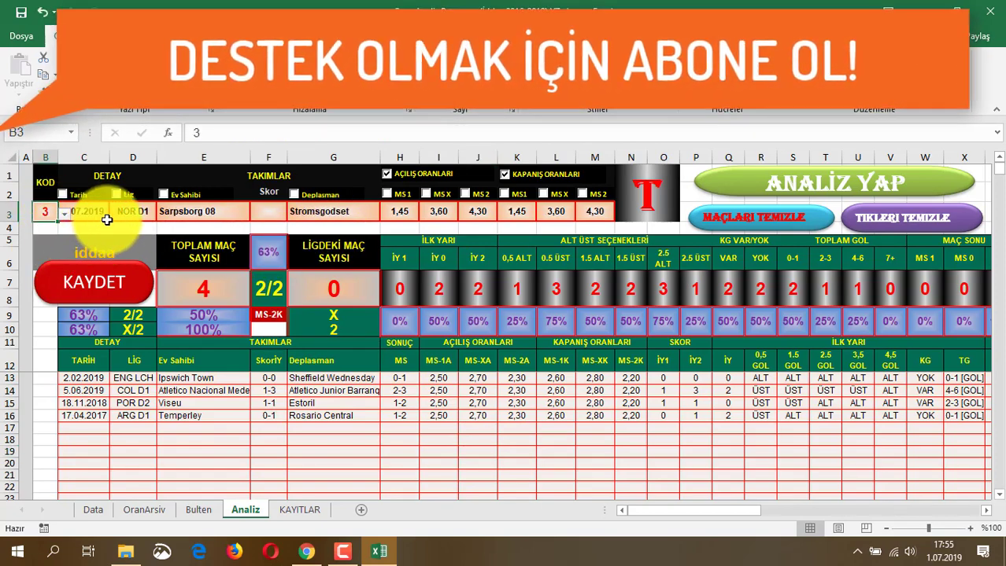
pyautogui.click(767, 221)
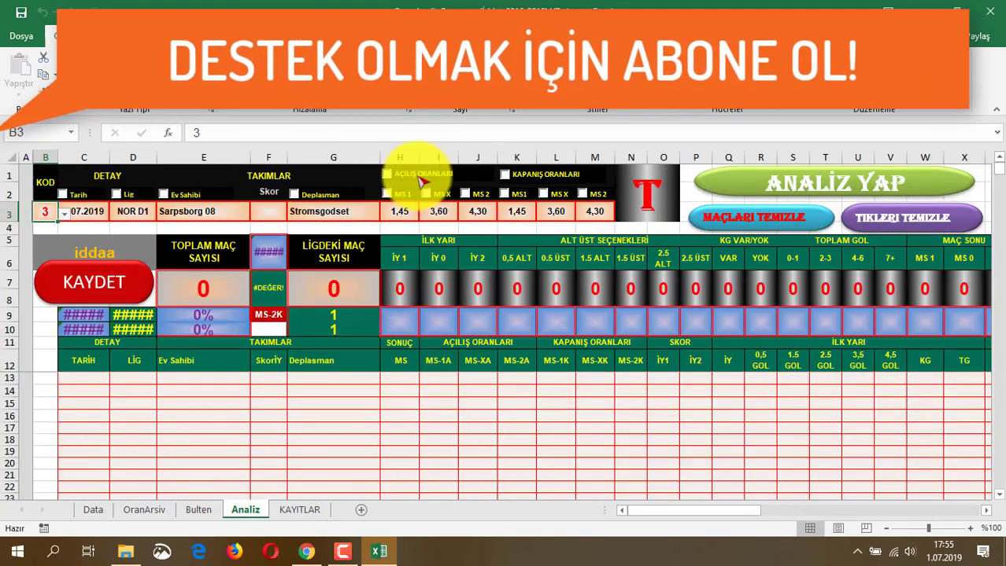
# Enable the AÇILIŞ ORANLARI and KAPANIŞ ORANLARI criteria and run the analysis for the Sarpsborg 08–Stromsgodset match.
pyautogui.click(416, 176)
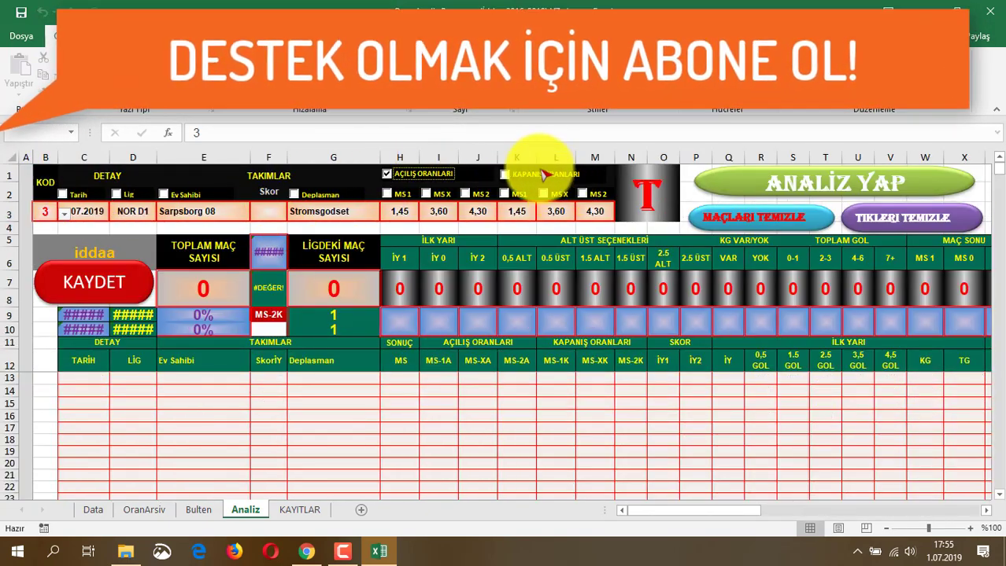
pyautogui.click(543, 174)
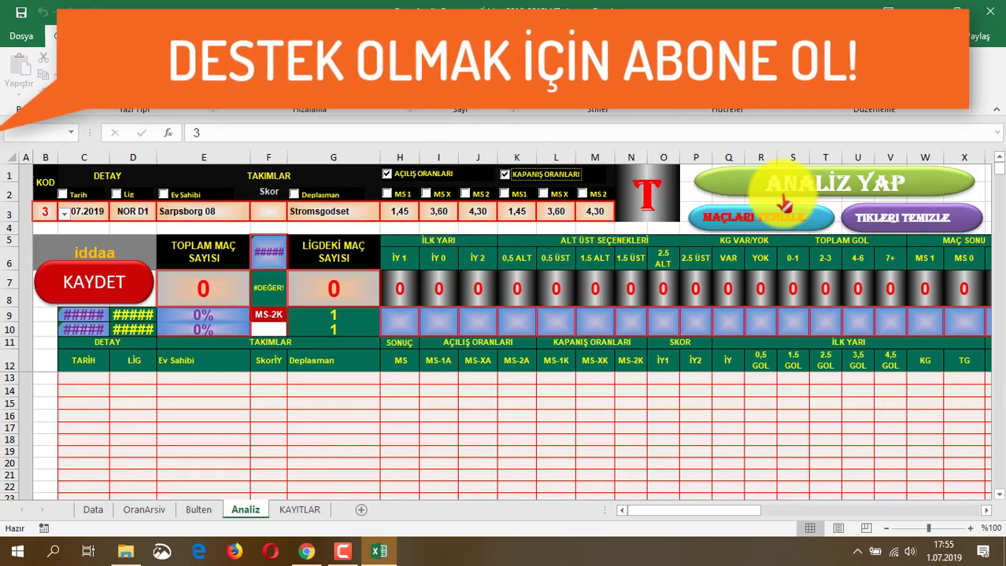
pyautogui.click(787, 191)
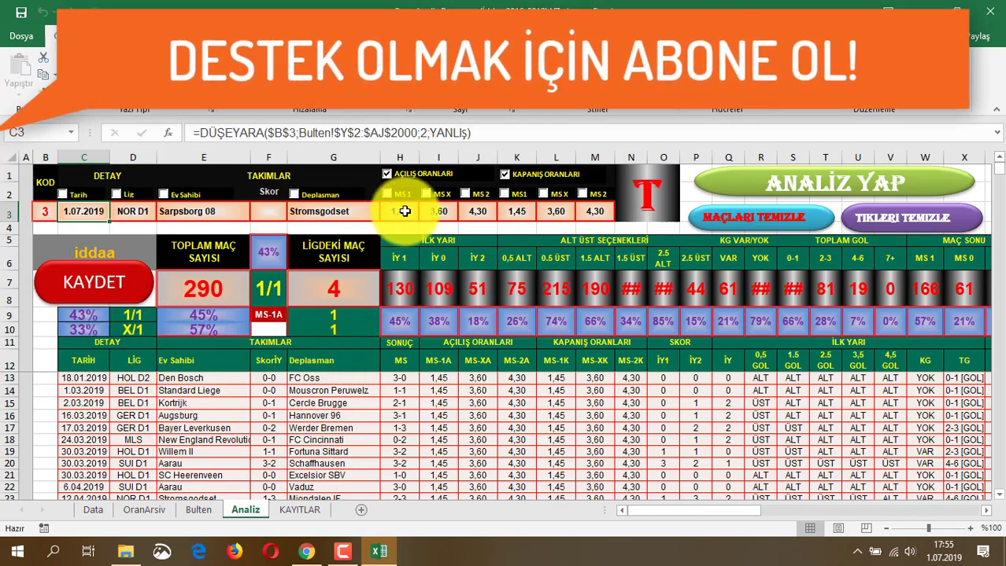
# Check the match total and half-time percentages for Sarpsborg 08–Stromsgodset and save the analysis to the records.
pyautogui.click(202, 287)
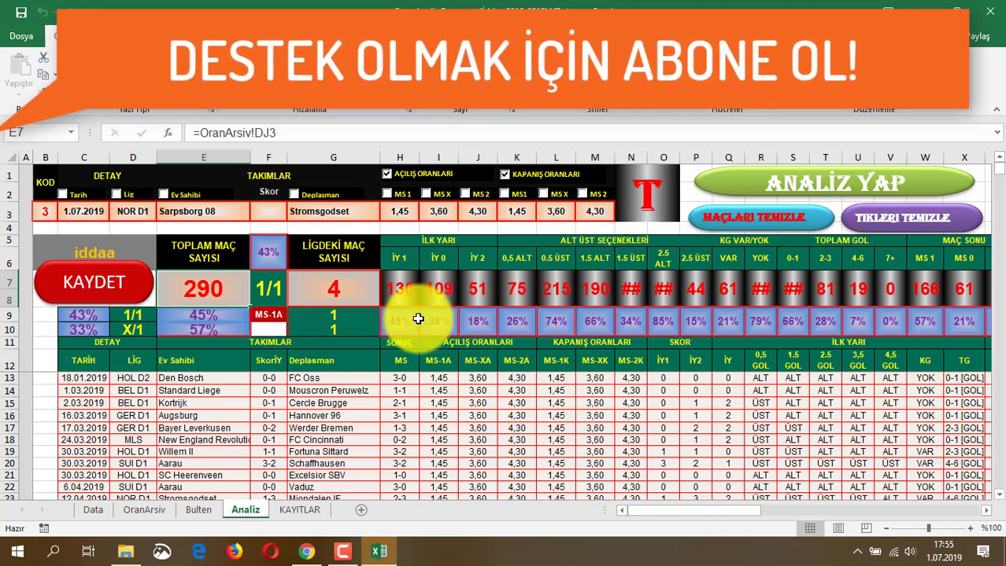
pyautogui.click(472, 321)
pyautogui.click(429, 389)
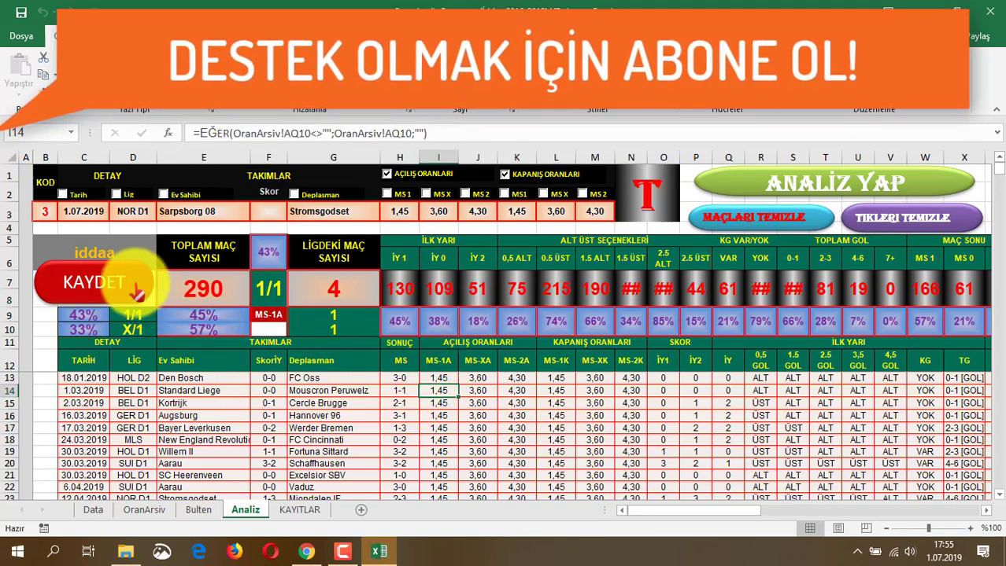
# Review the Sarpsborg 08–Stromsgodset record on the KAYITLAR sheet, covering the İLK YARI / MAÇ SONU, KG VAR/YOK, goal-line and MAÇ SONU columns.
pyautogui.click(300, 511)
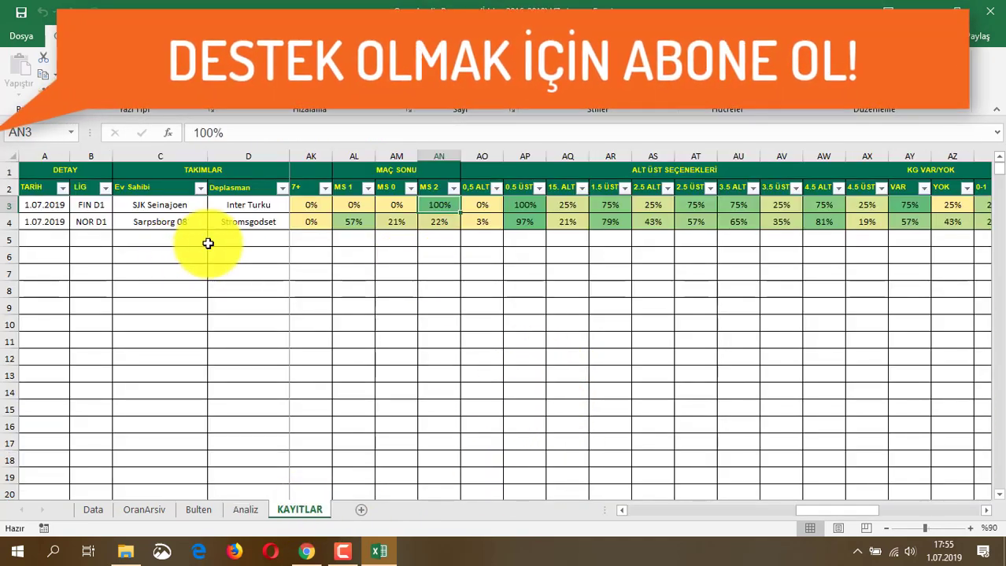
pyautogui.moveTo(833, 516); pyautogui.dragTo(908, 516)
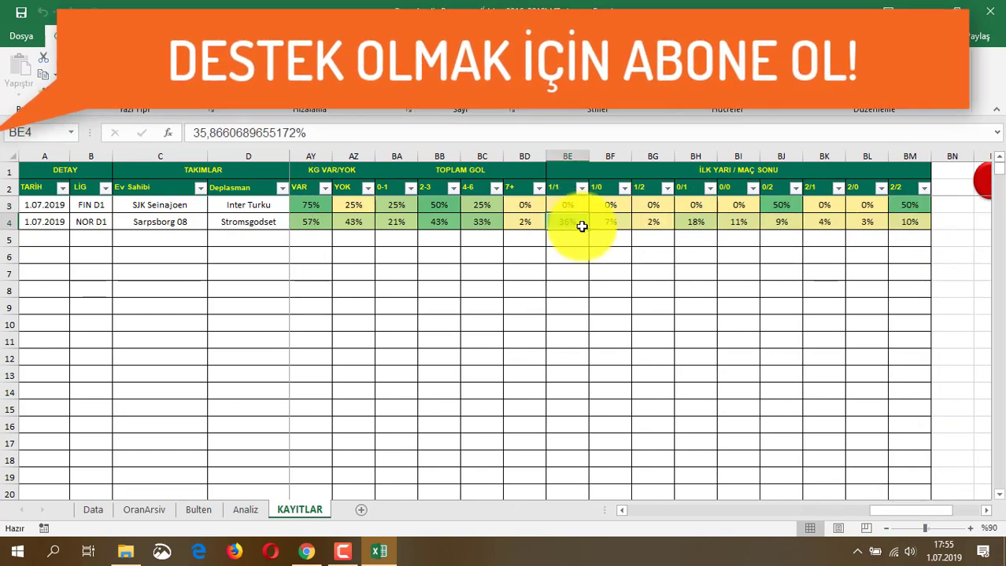
pyautogui.moveTo(882, 512); pyautogui.dragTo(838, 514)
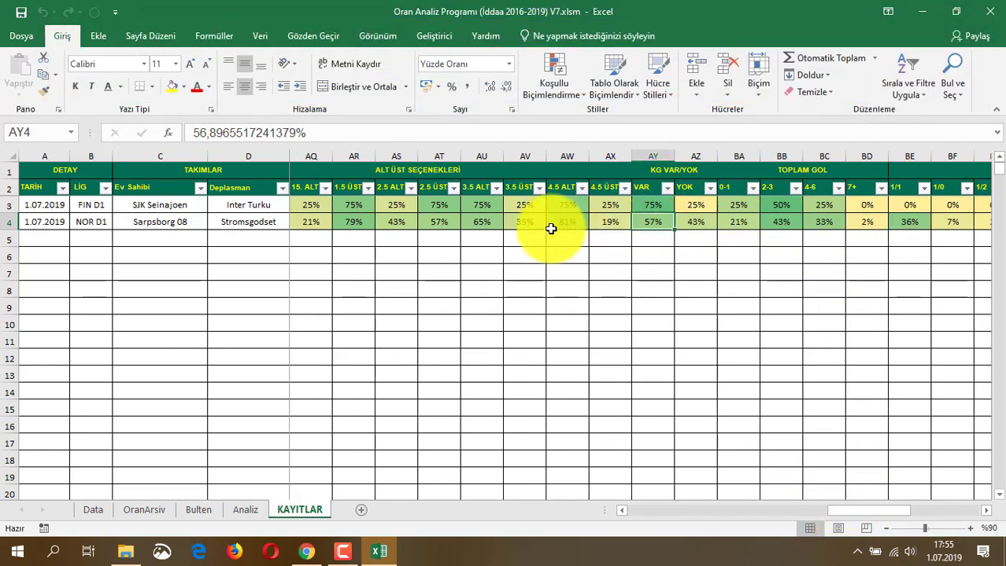
pyautogui.click(435, 223)
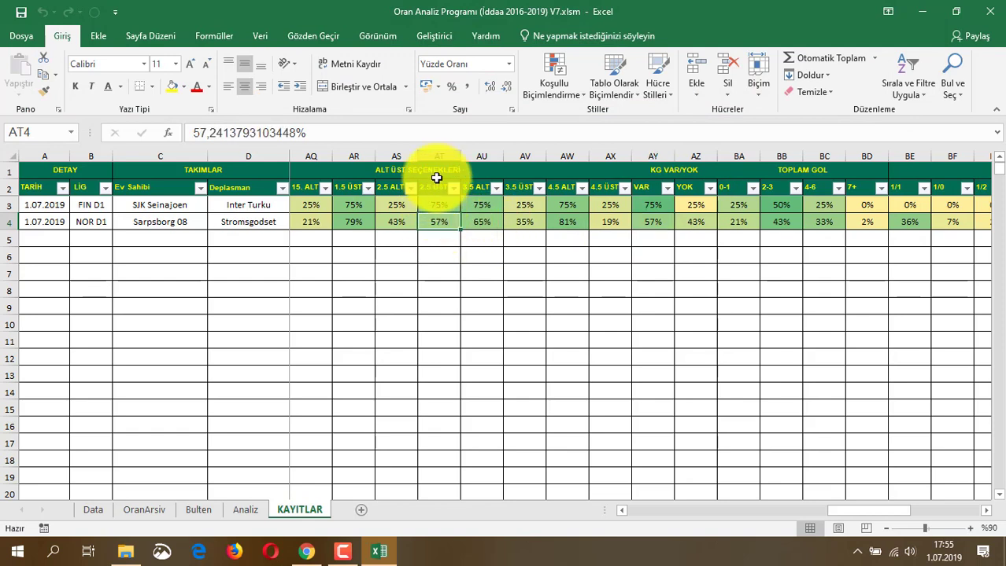
pyautogui.moveTo(880, 511); pyautogui.dragTo(846, 515)
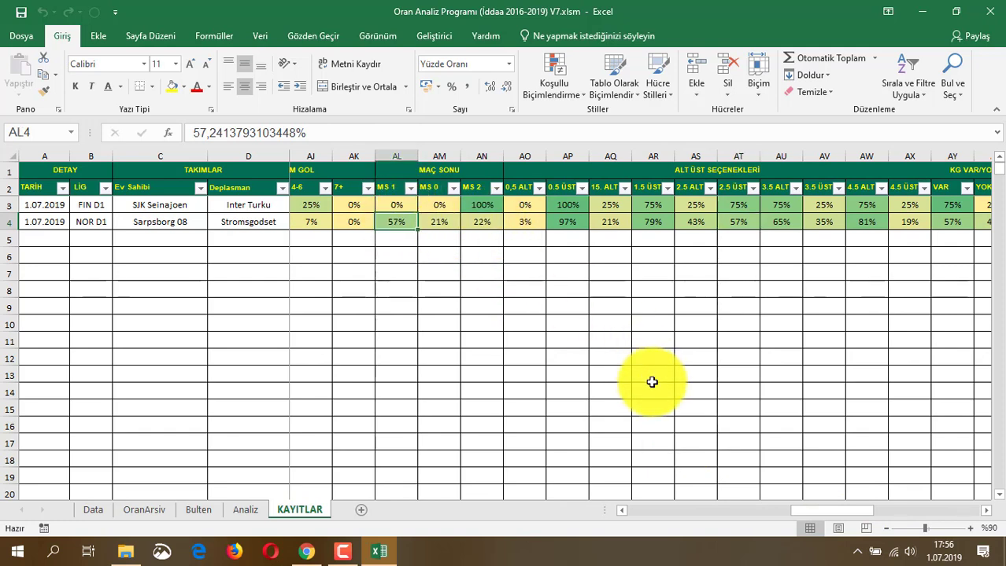
pyautogui.moveTo(830, 516); pyautogui.dragTo(716, 516)
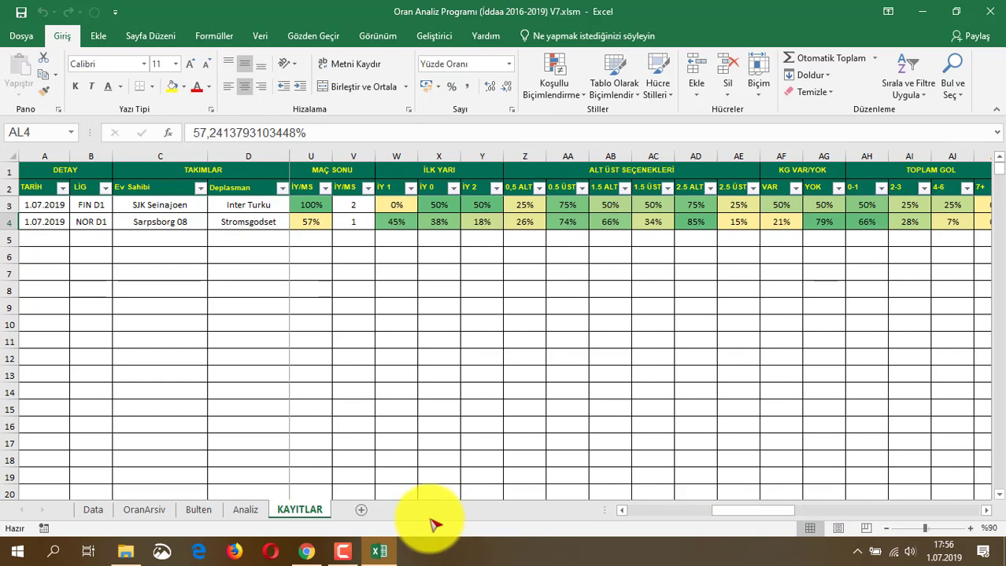
# Switch to the nesine.com bulletin in Chrome, add MS 1 for Sarpsborg–Stromsgodset to the coupon and replace it with the 2,5 Üst pick.
pyautogui.click(311, 553)
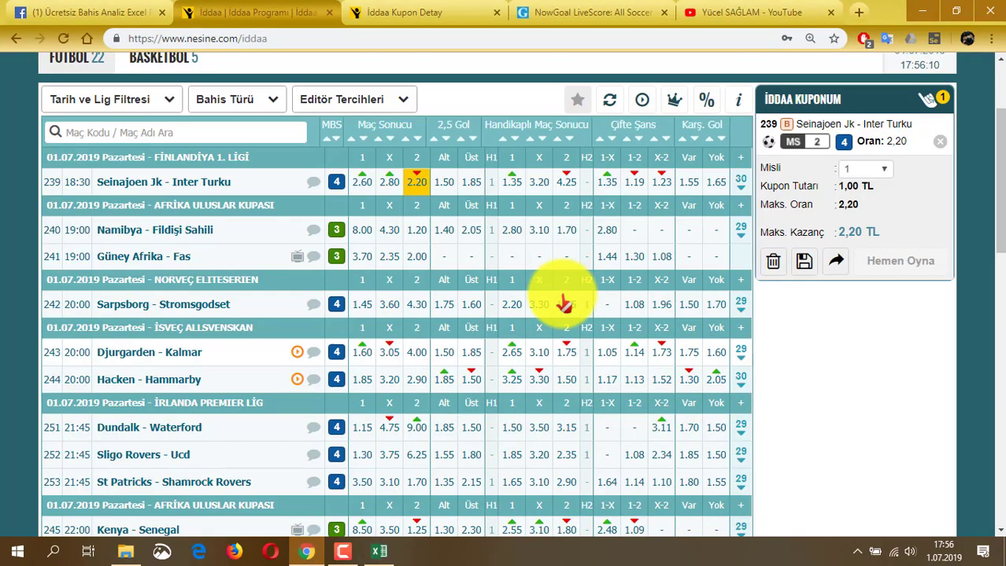
pyautogui.click(362, 306)
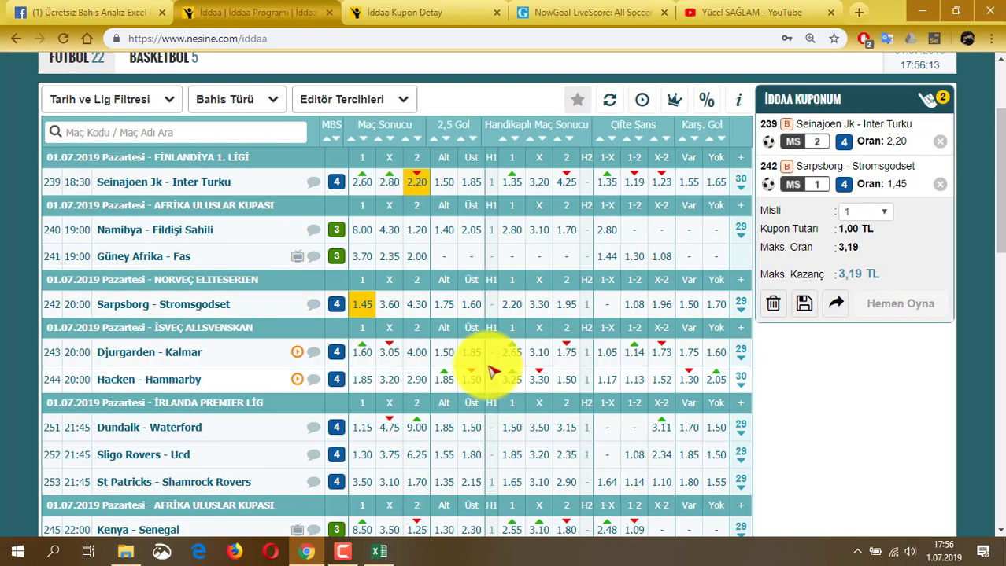
pyautogui.click(310, 553)
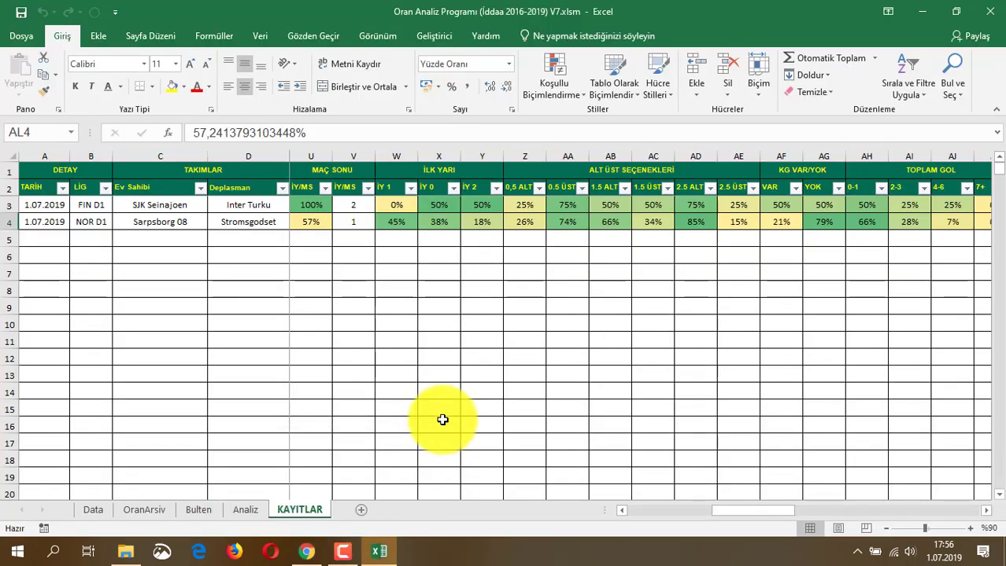
pyautogui.click(307, 554)
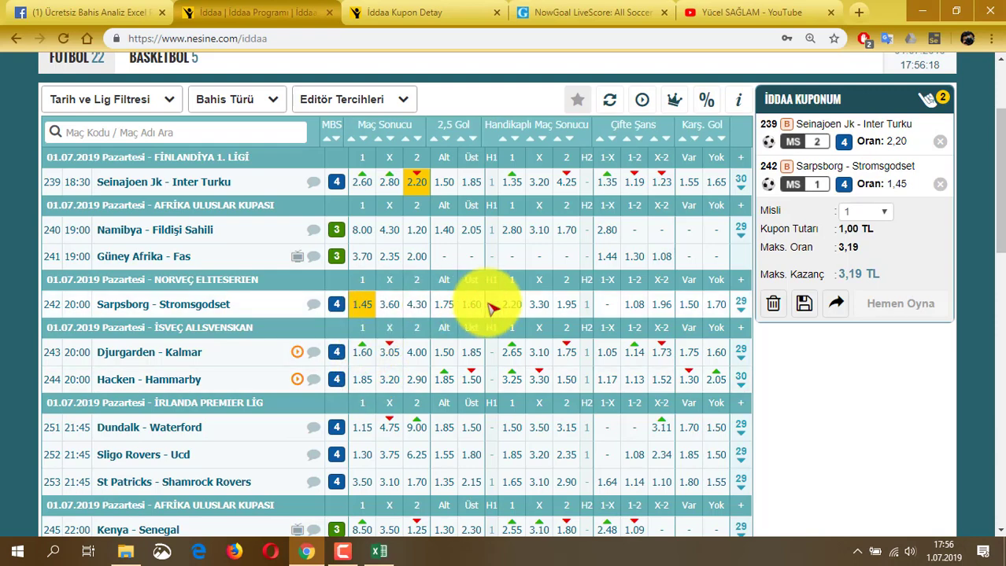
pyautogui.click(358, 307)
pyautogui.click(472, 307)
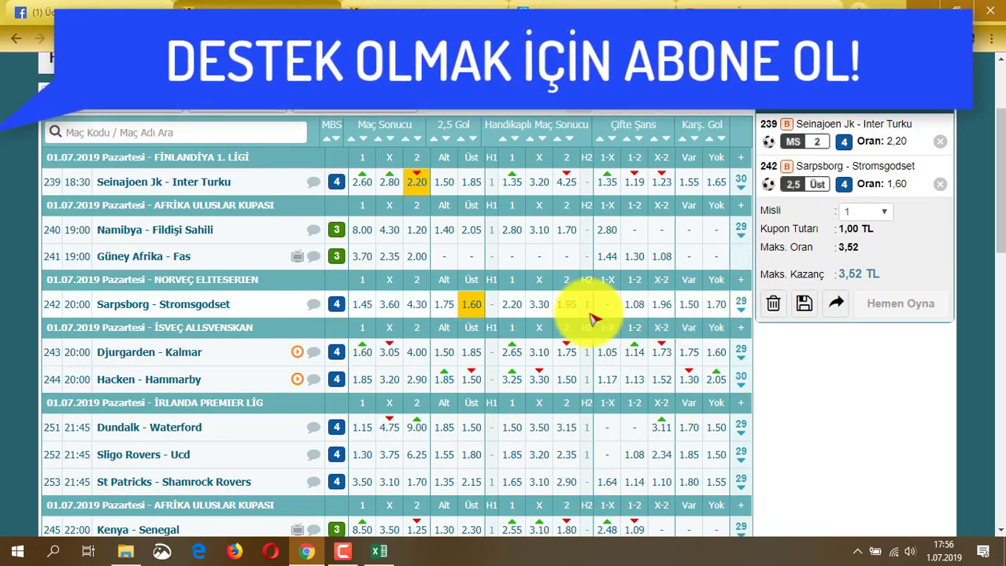
# Return to Excel's Analiz sheet, clear the previous matches and analyse Hacken–Hammarby (code 4) with the AÇILIŞ ORANLARI and KAPANIŞ ORANLARI criteria.
pyautogui.click(954, 11)
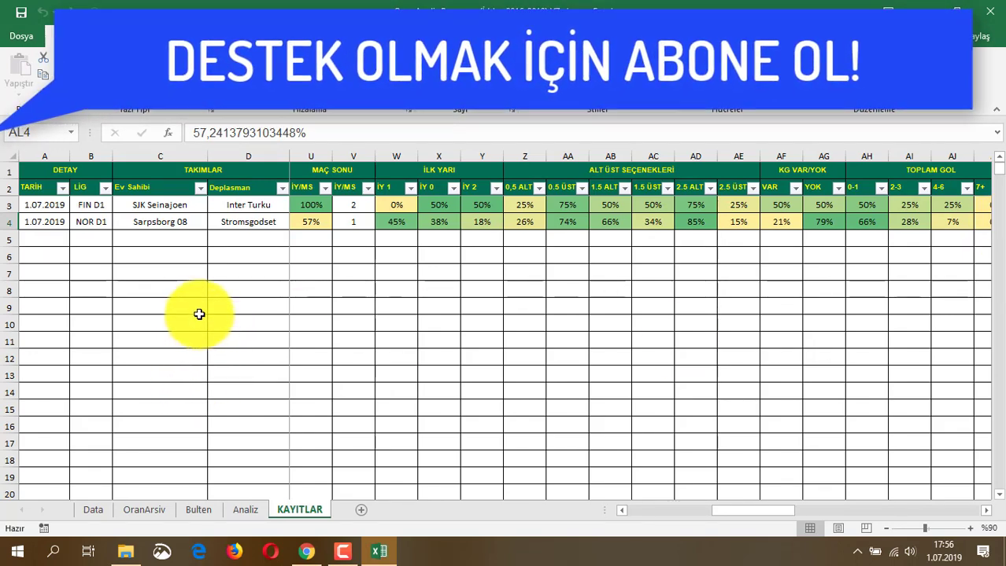
pyautogui.click(245, 510)
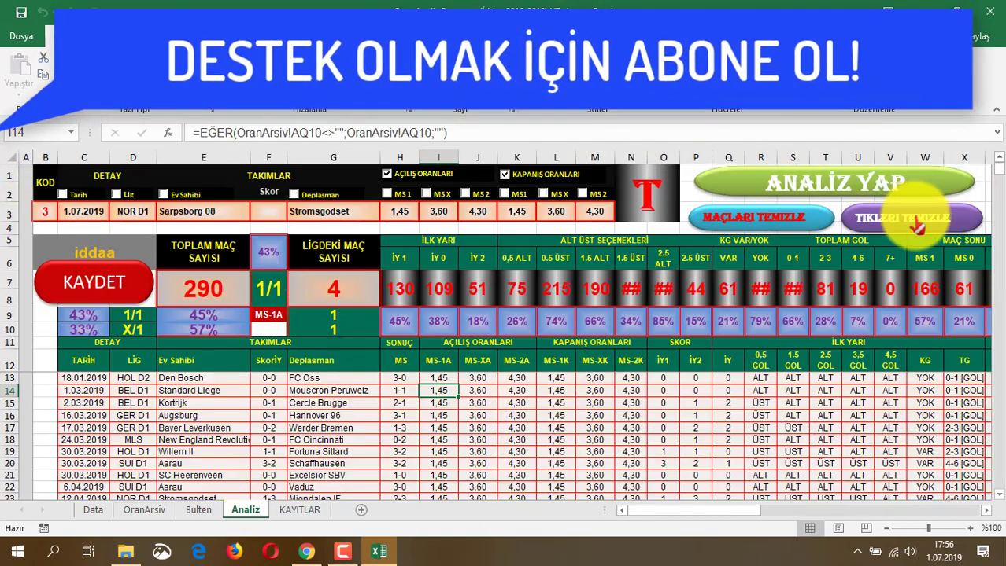
pyautogui.click(767, 223)
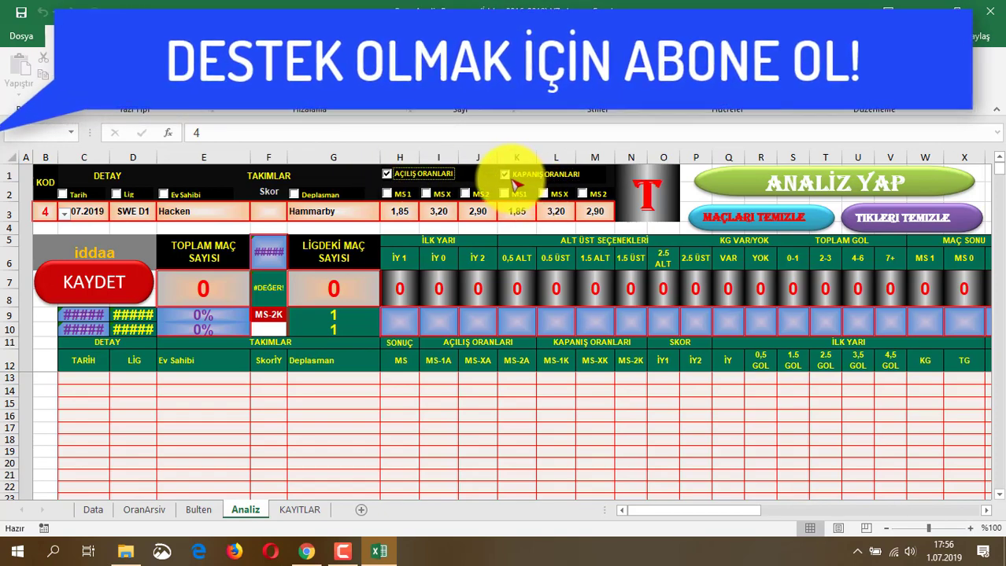
pyautogui.click(756, 185)
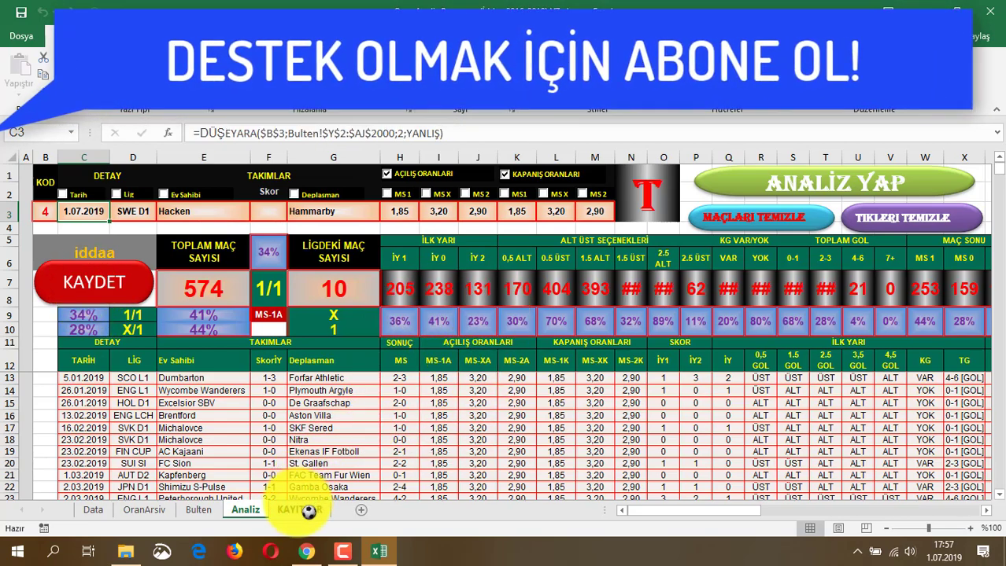
# Check the İLK YARI percentages in the Hacken–Hammarby record on the KAYITLAR sheet.
pyautogui.click(300, 511)
pyautogui.moveTo(743, 516); pyautogui.dragTo(748, 516)
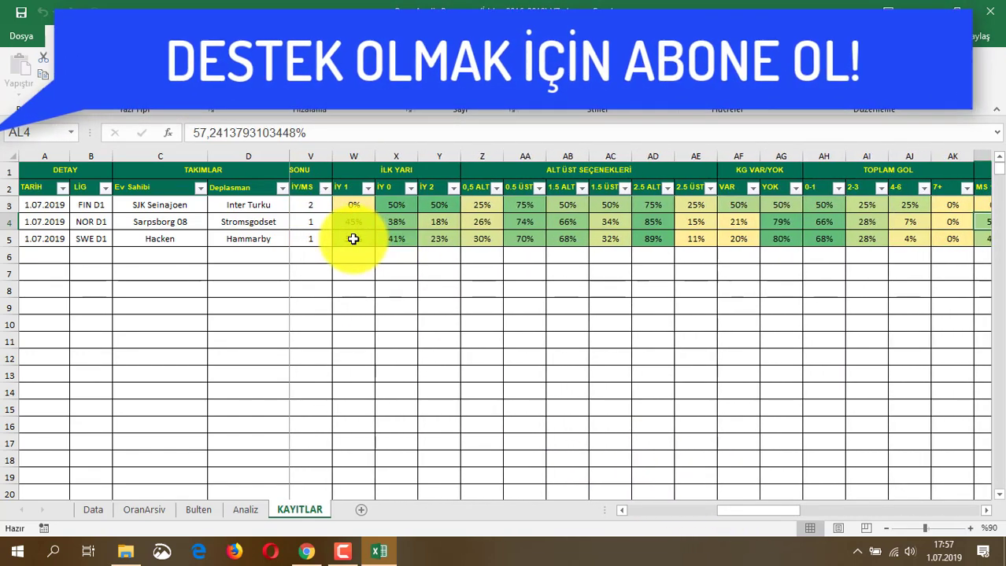
pyautogui.click(352, 238)
pyautogui.click(435, 240)
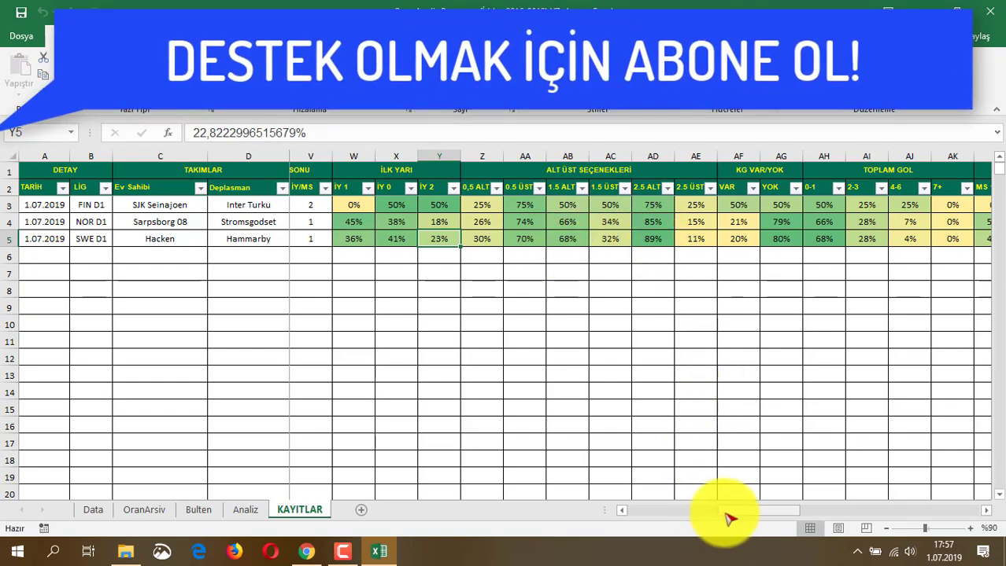
# Compare the MS 1, MS 0 and MS 2 percentages under MAÇ SONU for the Hacken–Hammarby record.
pyautogui.moveTo(723, 517); pyautogui.dragTo(817, 517)
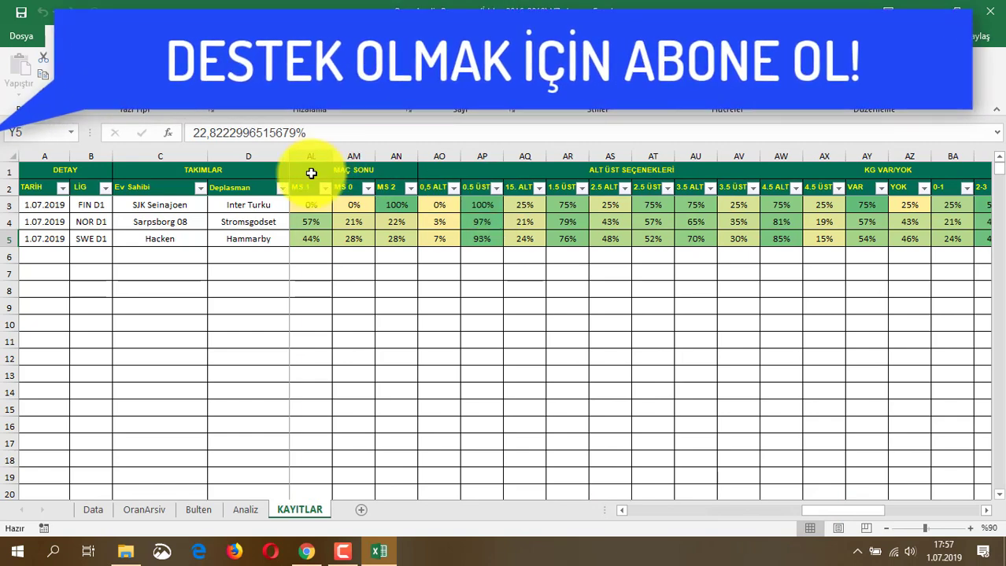
pyautogui.click(316, 242)
pyautogui.click(358, 238)
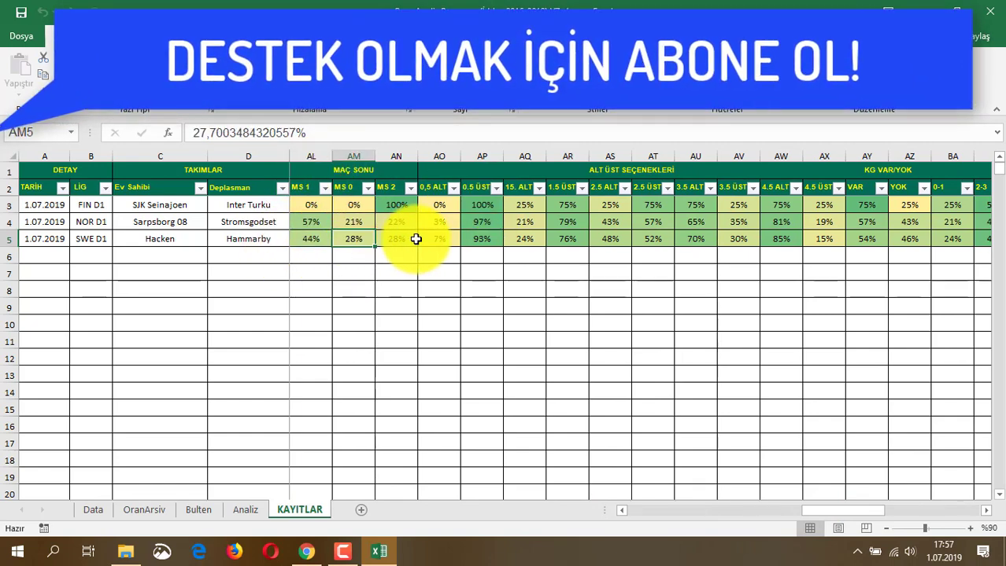
pyautogui.click(357, 238)
pyautogui.click(323, 239)
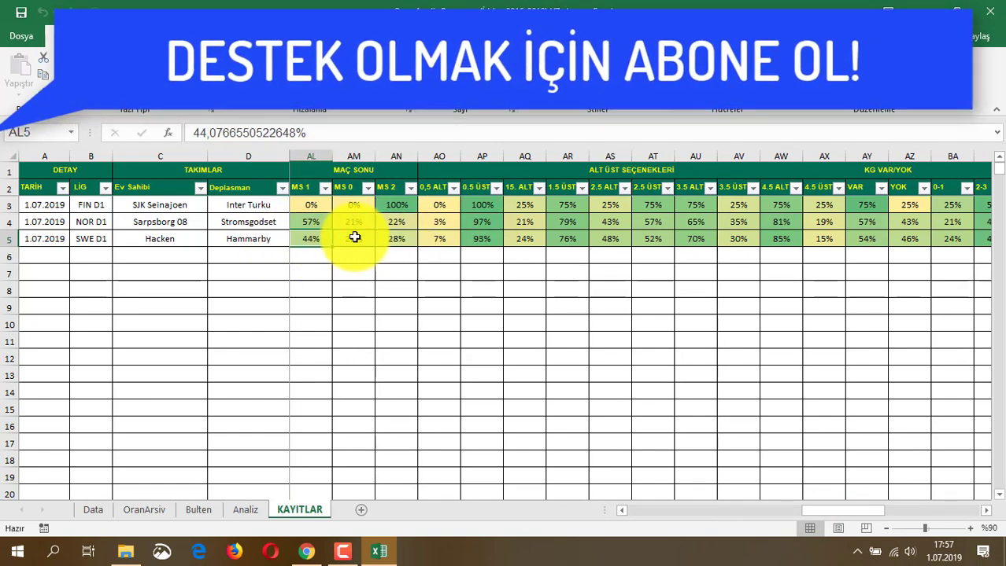
pyautogui.click(353, 236)
pyautogui.click(361, 239)
pyautogui.click(303, 238)
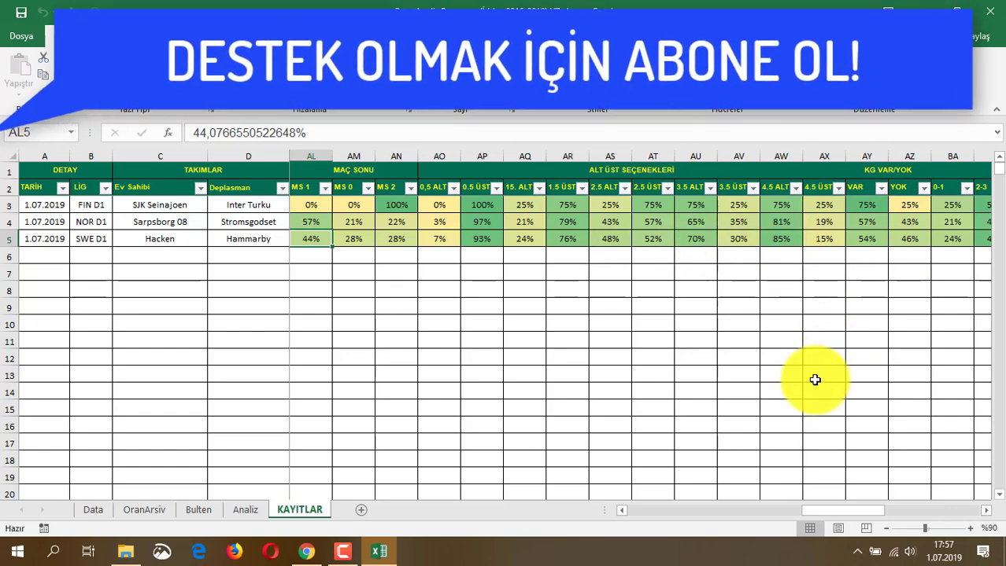
pyautogui.moveTo(834, 510); pyautogui.dragTo(392, 461)
# Switch to the nesine.com bulletin in Chrome, add the MS 1 pick for Hacken–Hammarby to the coupon and return to Excel.
pyautogui.click(306, 553)
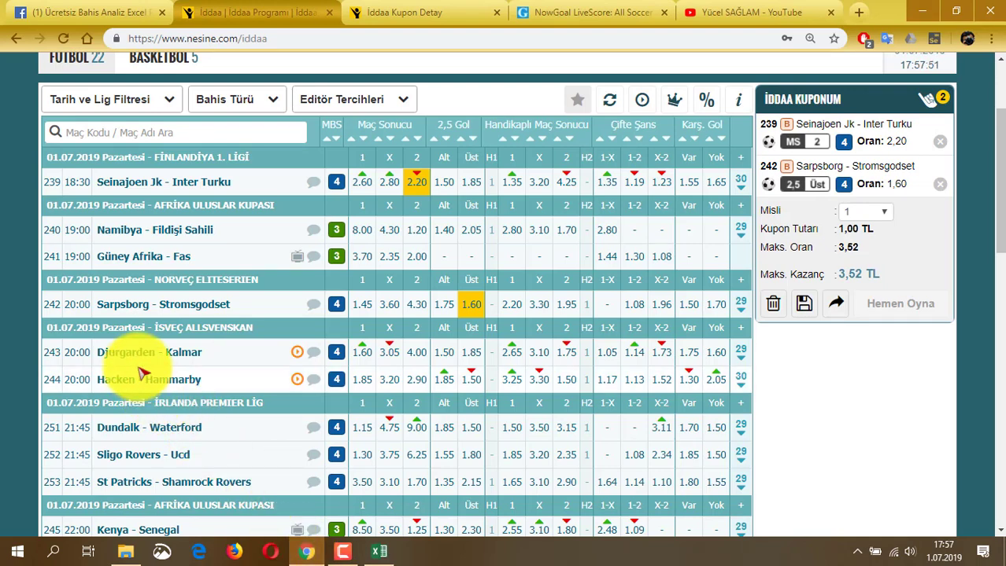
pyautogui.click(362, 380)
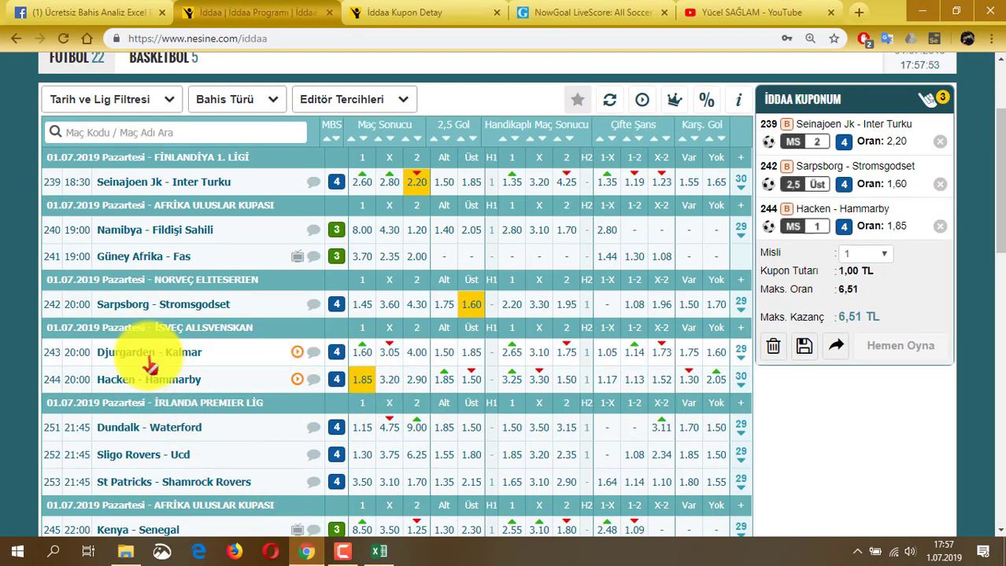
pyautogui.click(919, 12)
# On the Analiz sheet, select code 5 (Djurgardens–Kalmar), clear the previous matches and run the analysis with the AÇILIŞ ORANLARI and KAPANIŞ ORANLARI criteria.
pyautogui.click(244, 512)
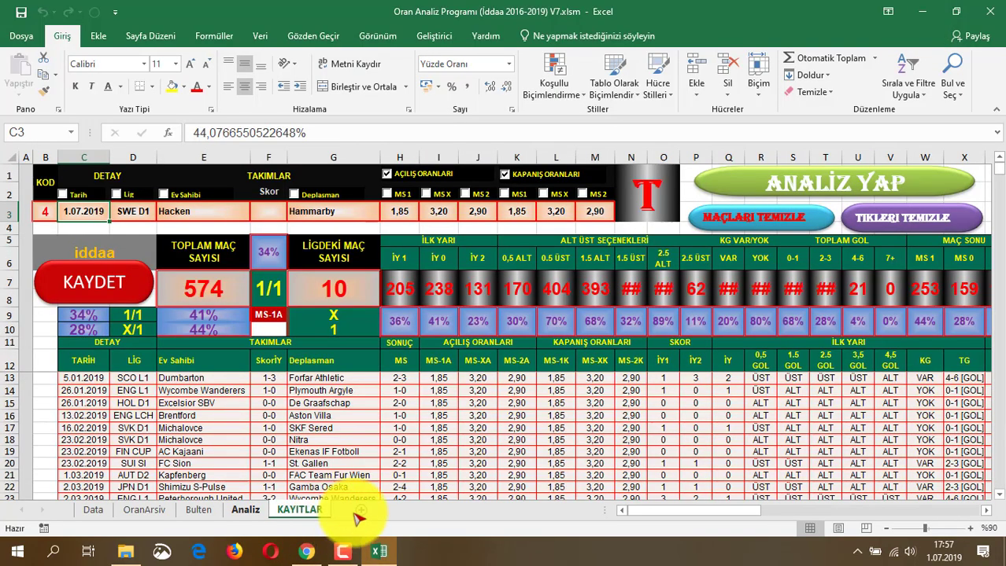
pyautogui.click(37, 211)
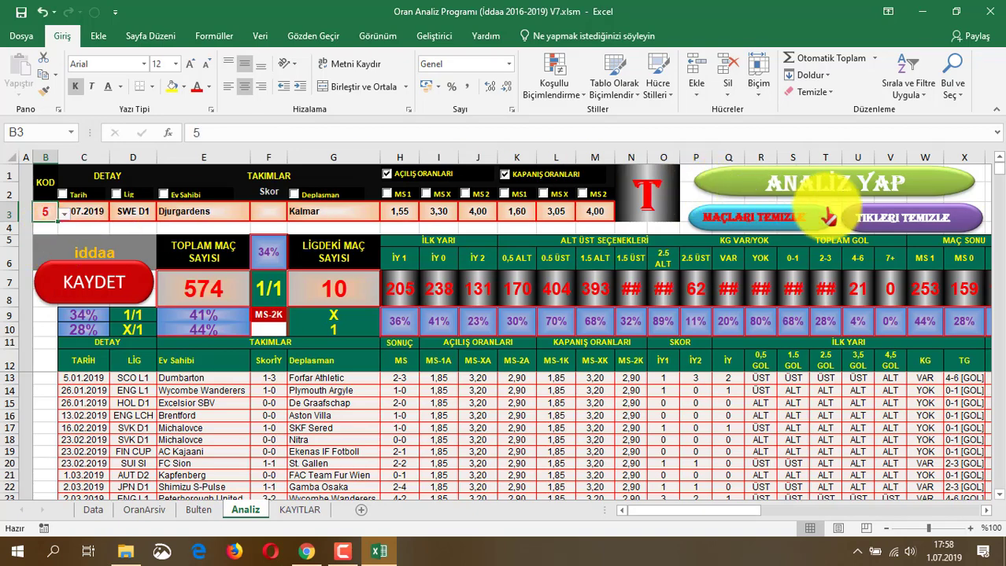
pyautogui.click(770, 218)
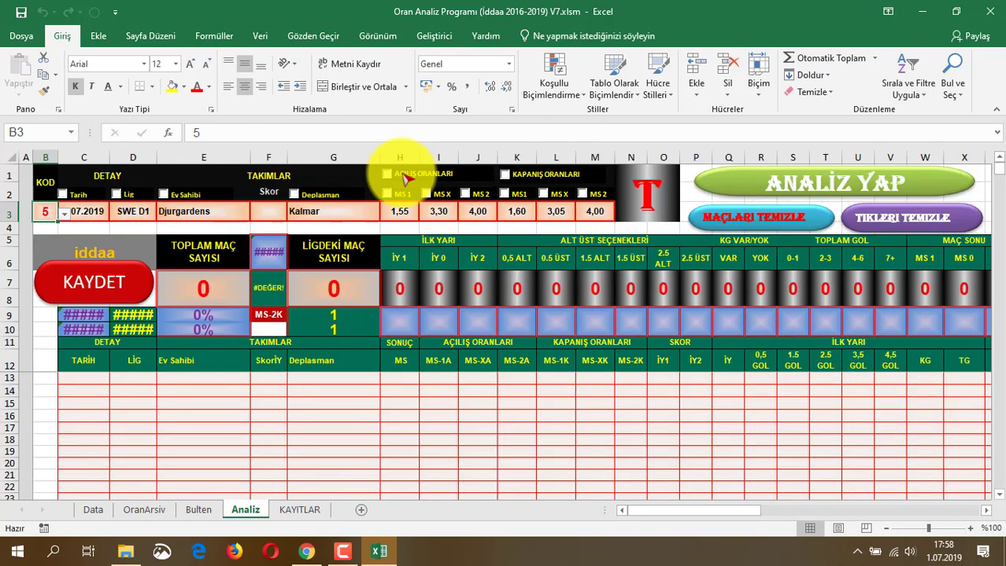
pyautogui.click(406, 178)
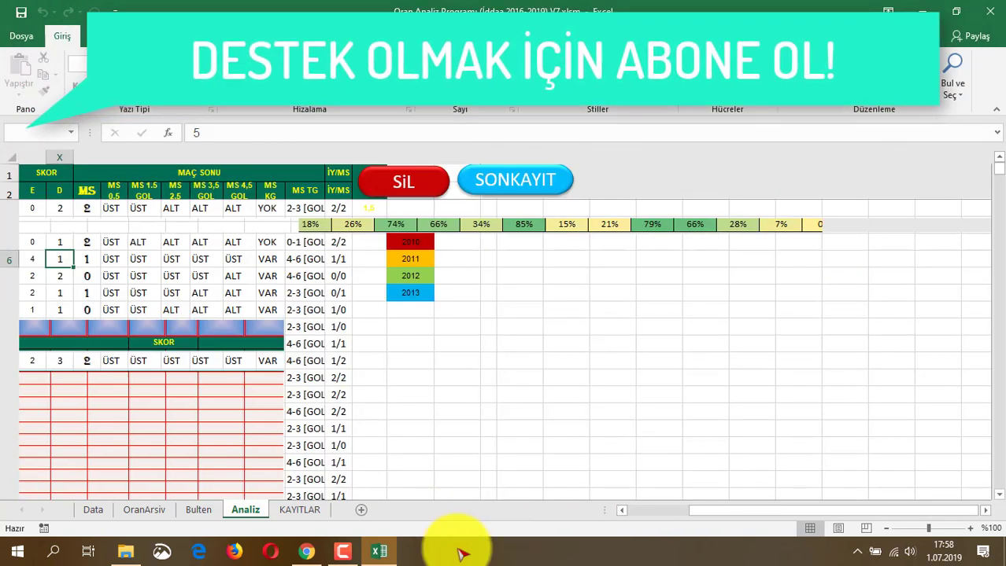
pyautogui.click(344, 553)
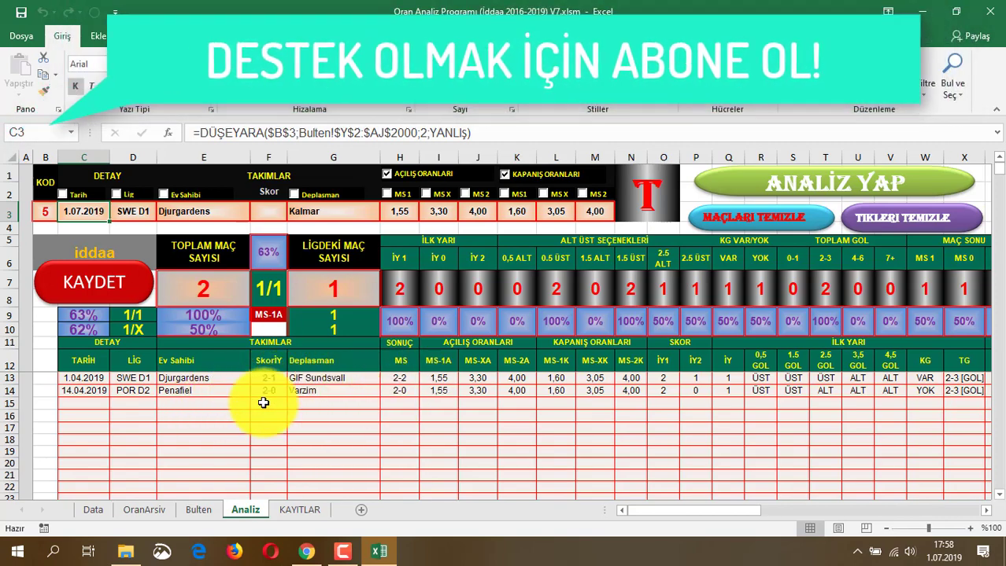
# Save the Djurgardens–Kalmar analysis to the records and review its row on the KAYITLAR sheet, including the ALT ÜST SEÇENEKLERİ columns.
pyautogui.click(406, 316)
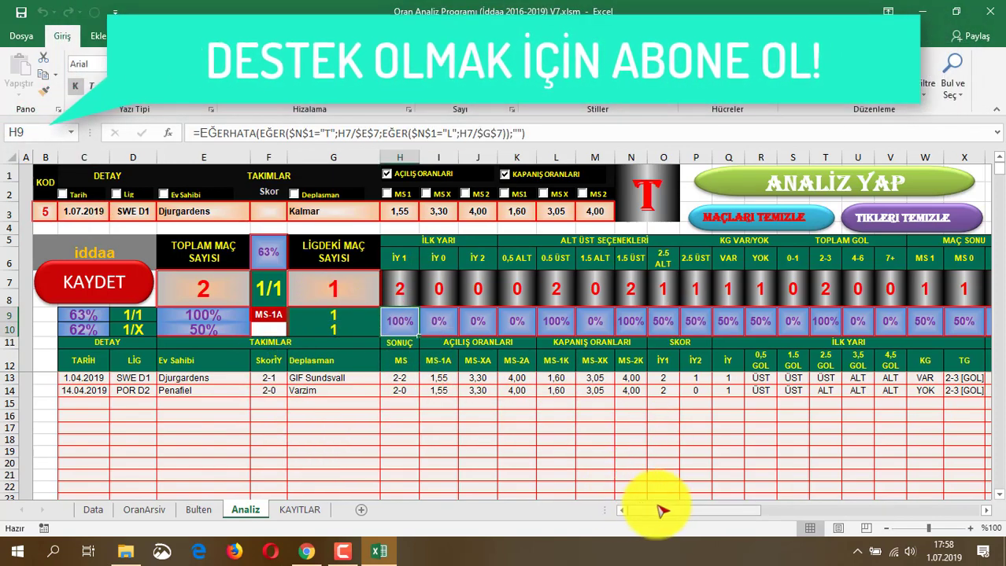
pyautogui.click(54, 269)
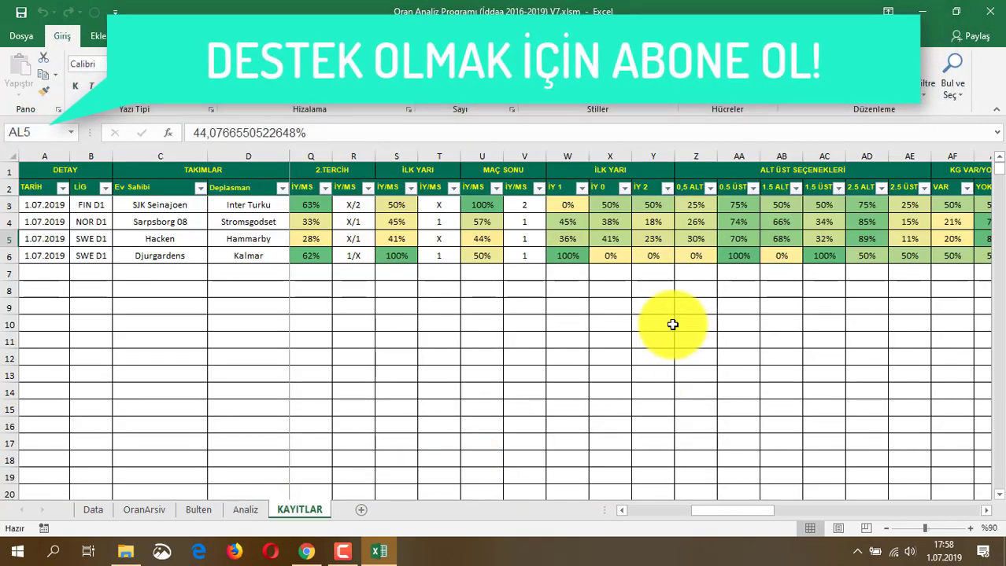
pyautogui.moveTo(723, 512); pyautogui.dragTo(875, 513)
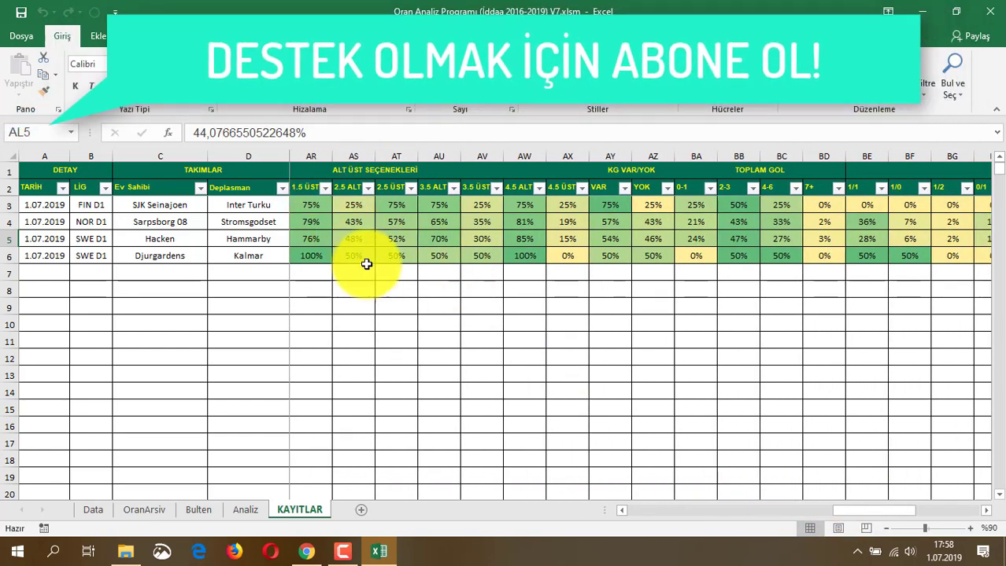
pyautogui.moveTo(392, 254); pyautogui.dragTo(429, 253)
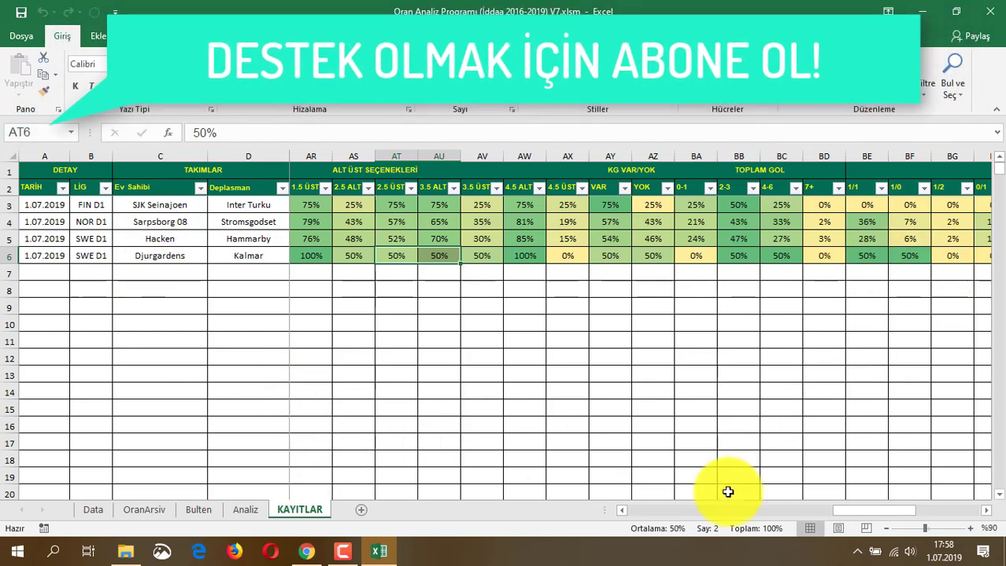
pyautogui.moveTo(839, 517); pyautogui.dragTo(640, 516)
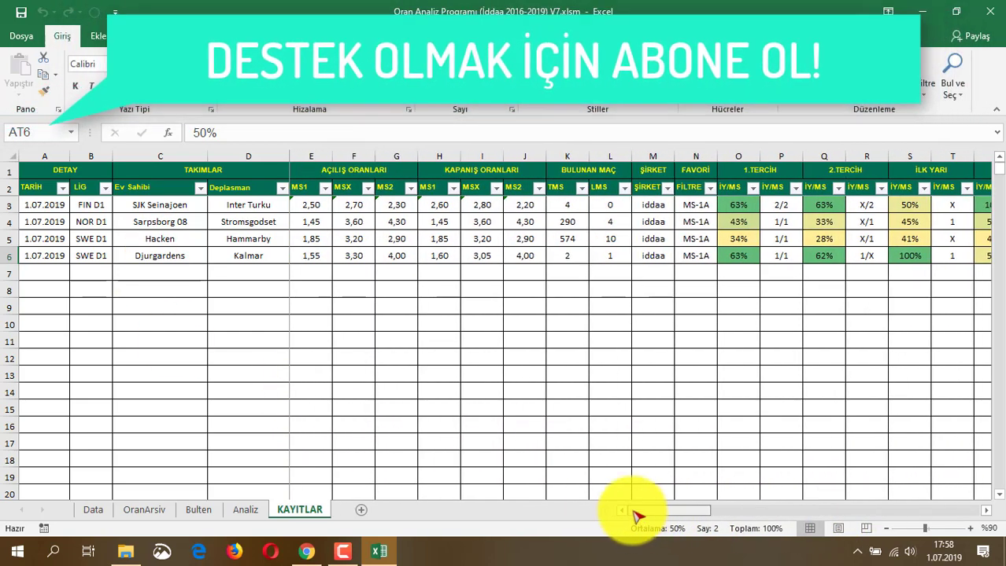
pyautogui.click(248, 511)
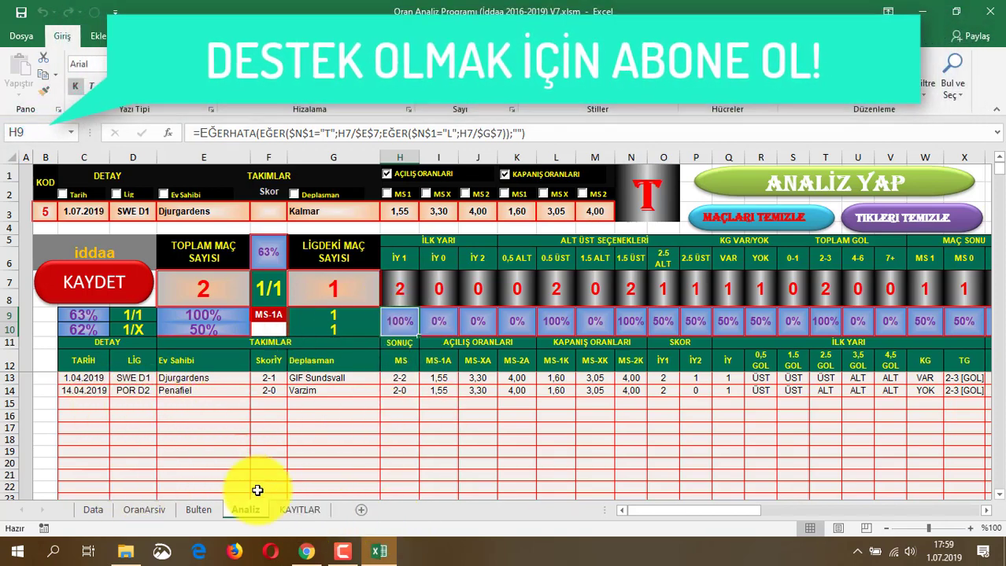
# Switch to the nesine.com bulletin in Chrome, add the İlk Yarı Sonucu 1 pick for Djurgarden–Kalmar to the coupon and set Misli to 5.
pyautogui.moveTo(306, 552)
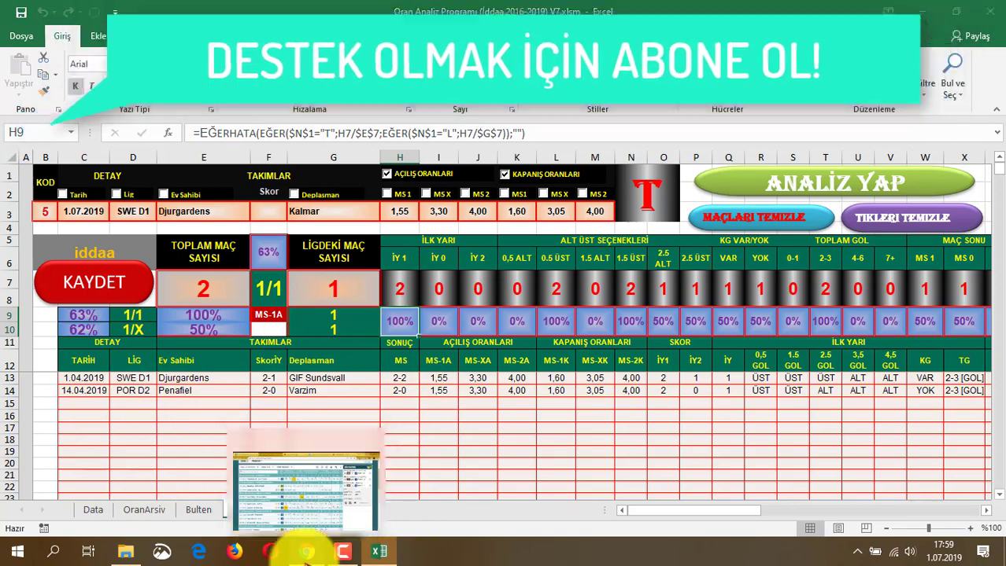
pyautogui.click(302, 481)
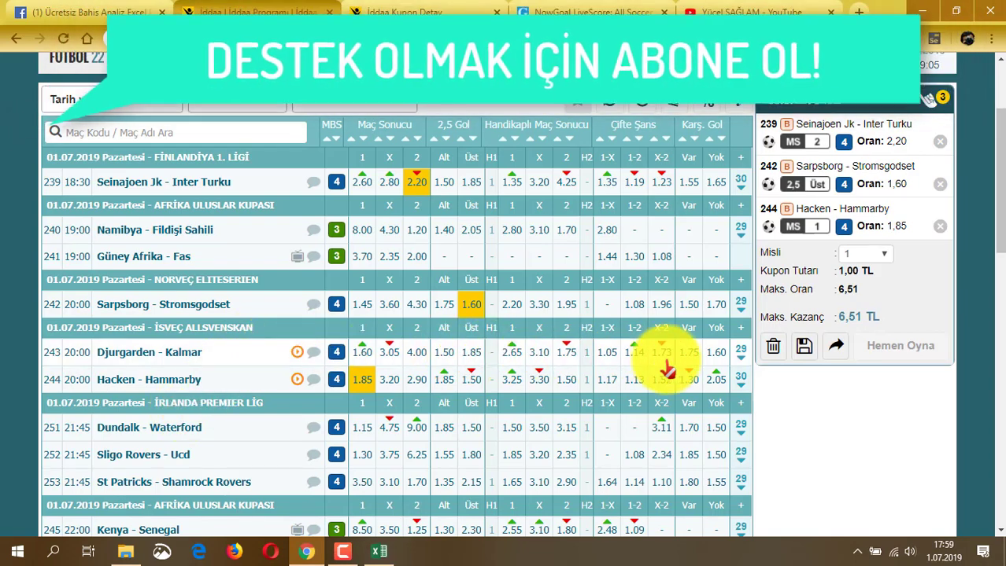
pyautogui.click(740, 356)
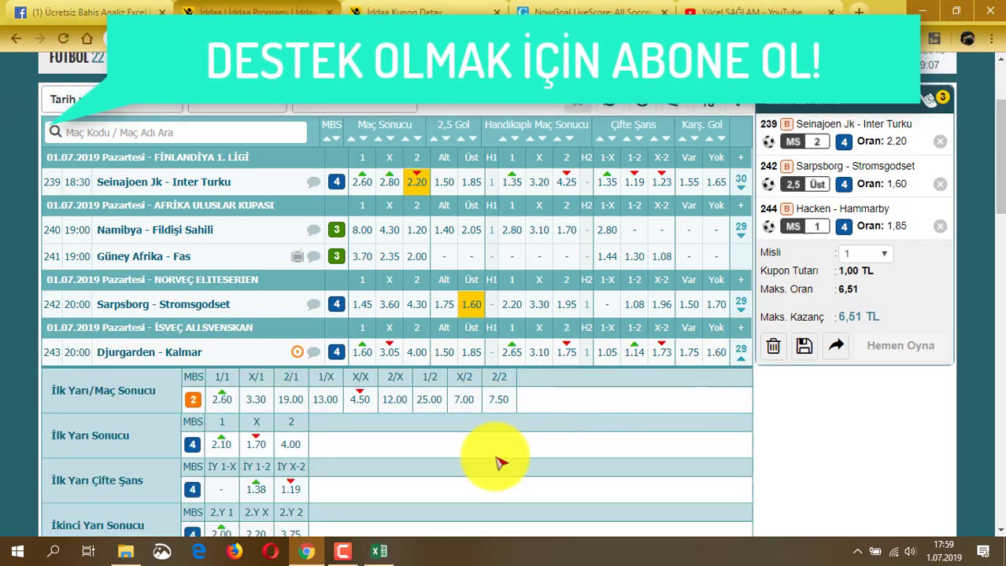
pyautogui.click(220, 445)
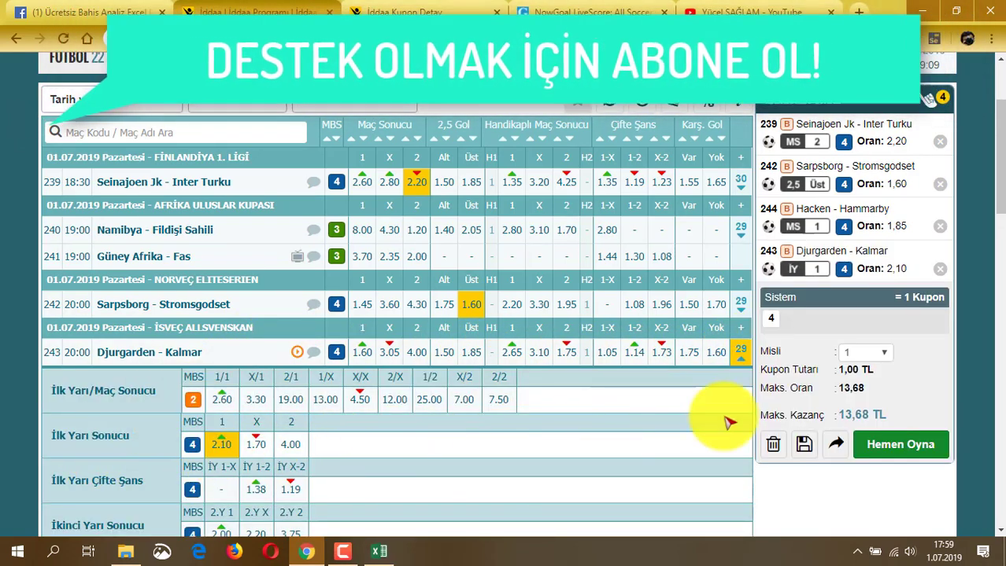
pyautogui.click(738, 355)
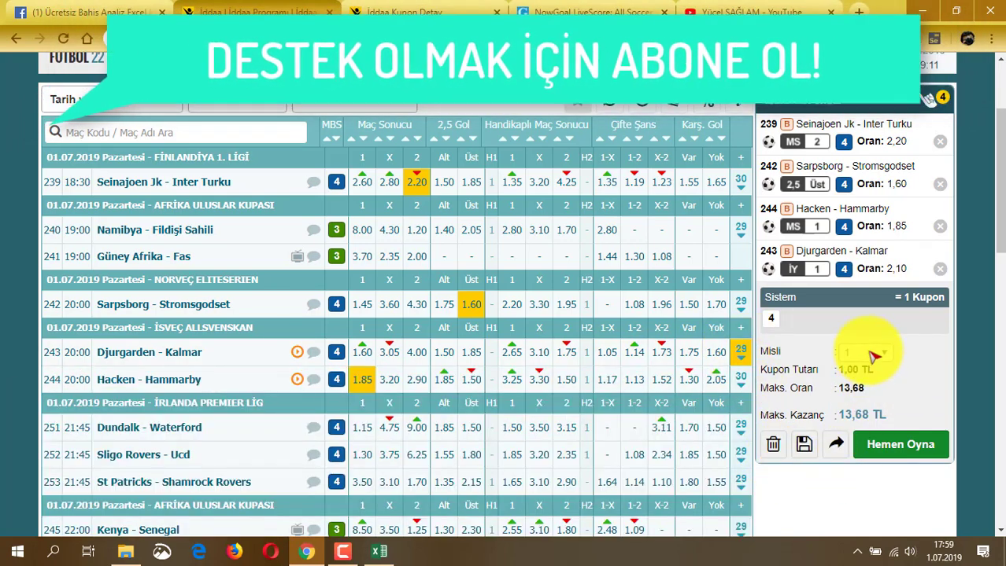
pyautogui.click(865, 351)
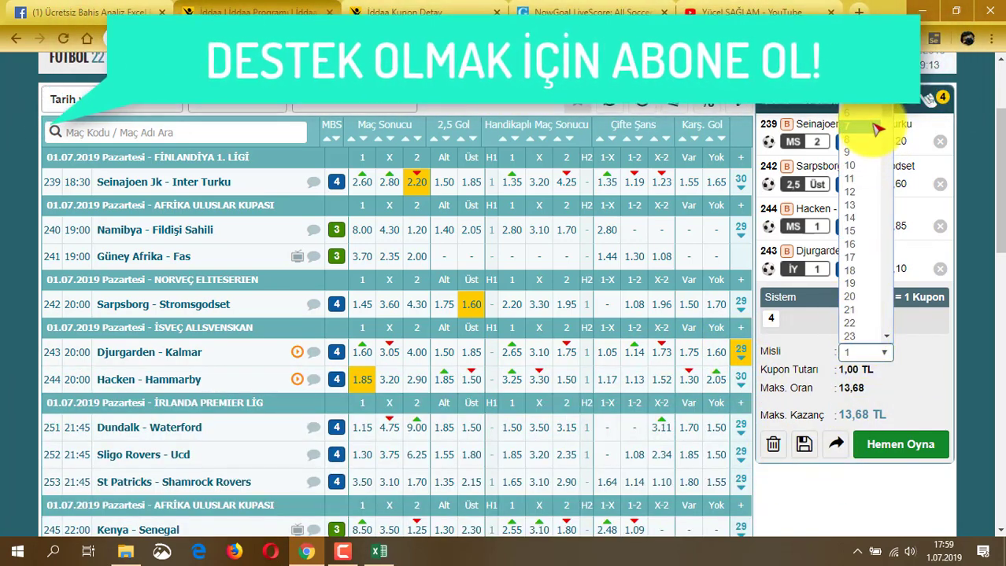
pyautogui.click(865, 103)
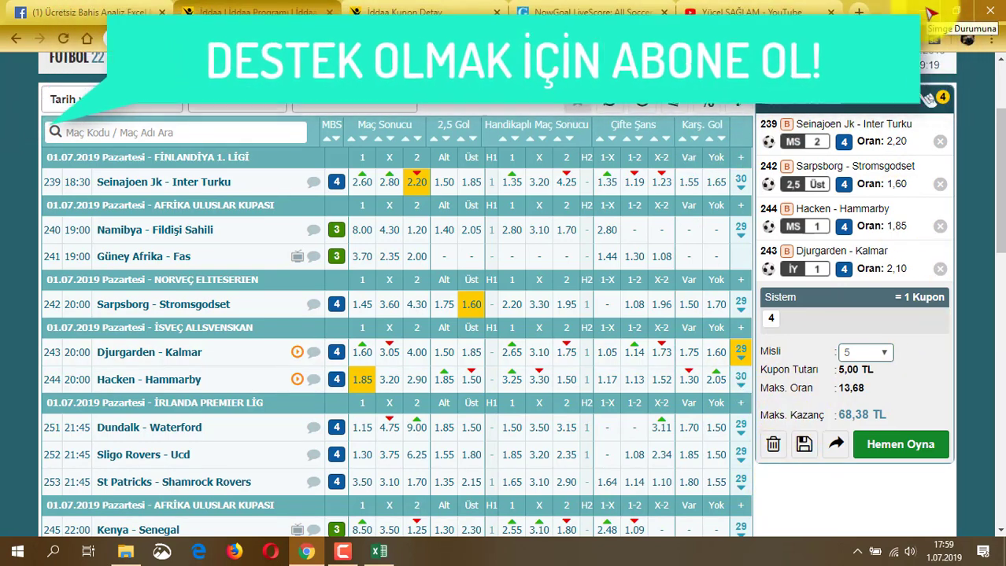
# Return to Excel and check the past matches listed for the Djurgardens–Kalmar analysis on the Analiz sheet.
pyautogui.hotkey('alt', 'Tab')
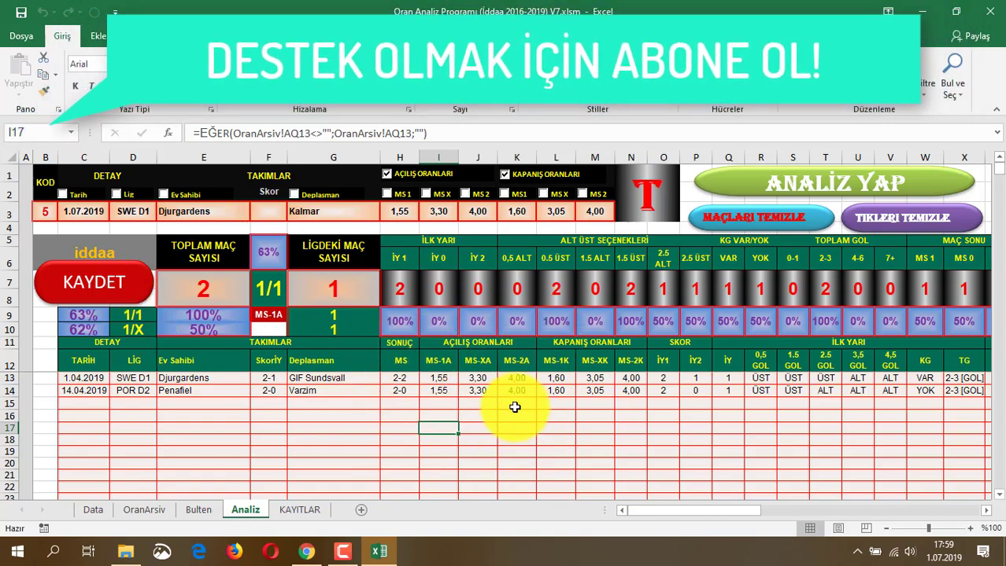
pyautogui.click(90, 381)
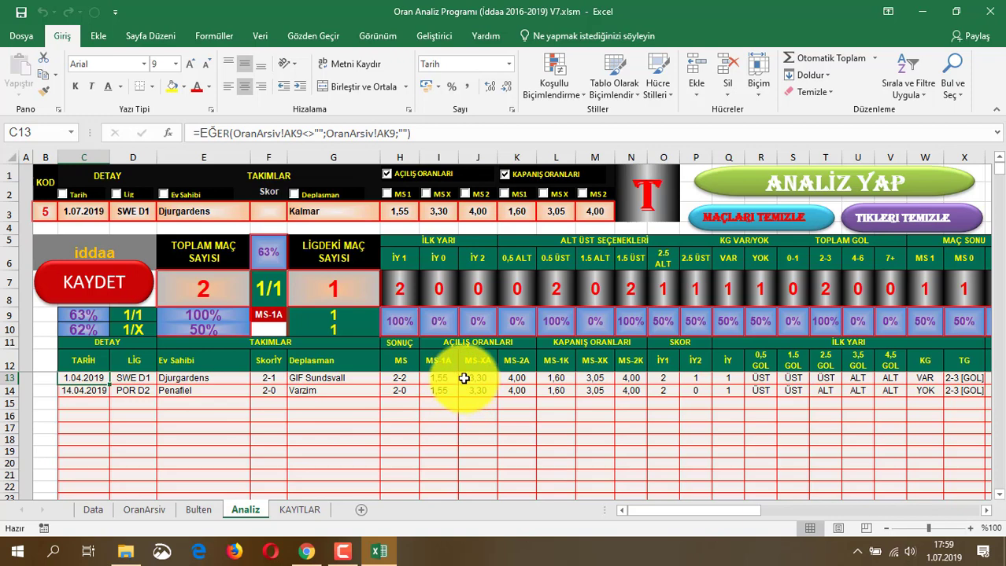
pyautogui.click(319, 387)
pyautogui.click(342, 551)
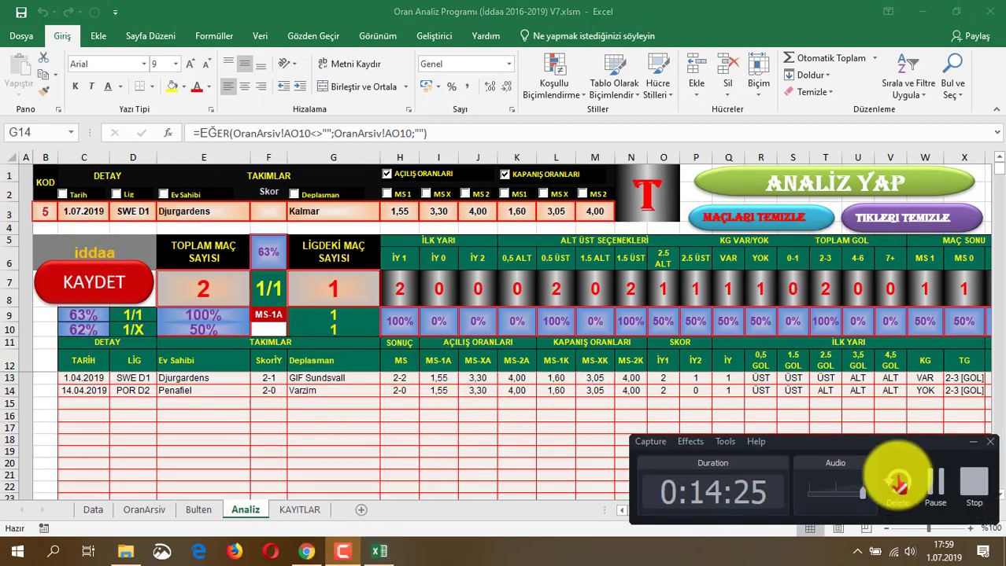